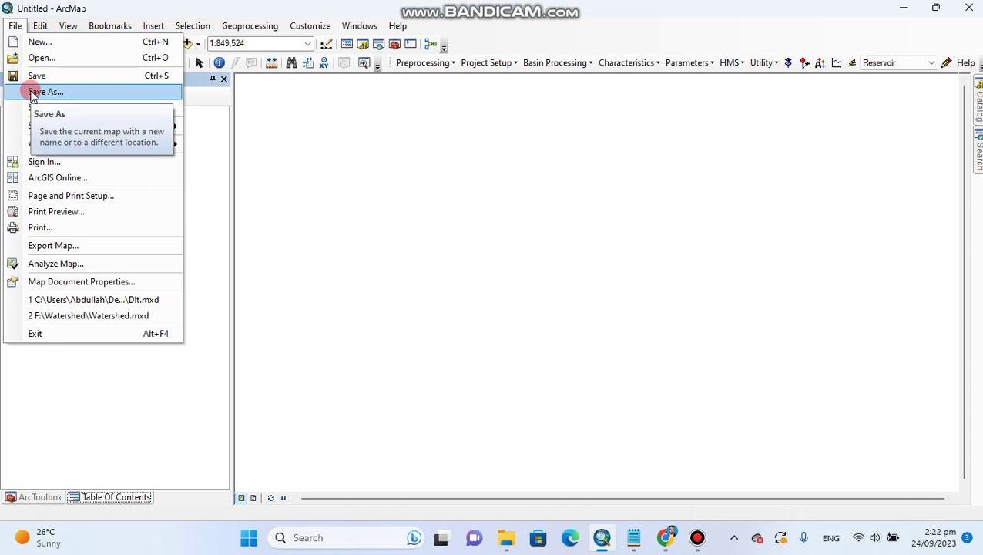
Create a new map document from the Blank Map template, keeping the default geodatabase
click(44, 42)
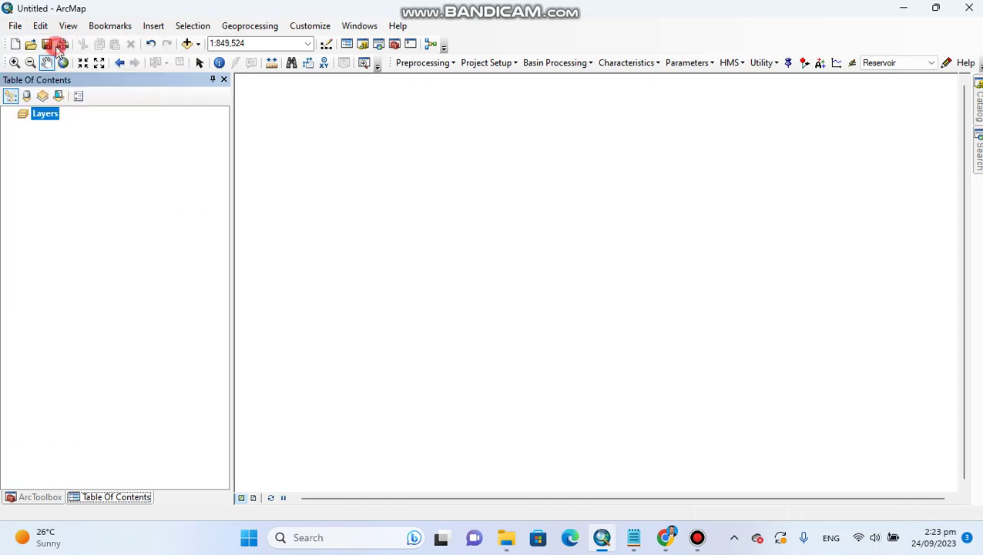
click(687, 427)
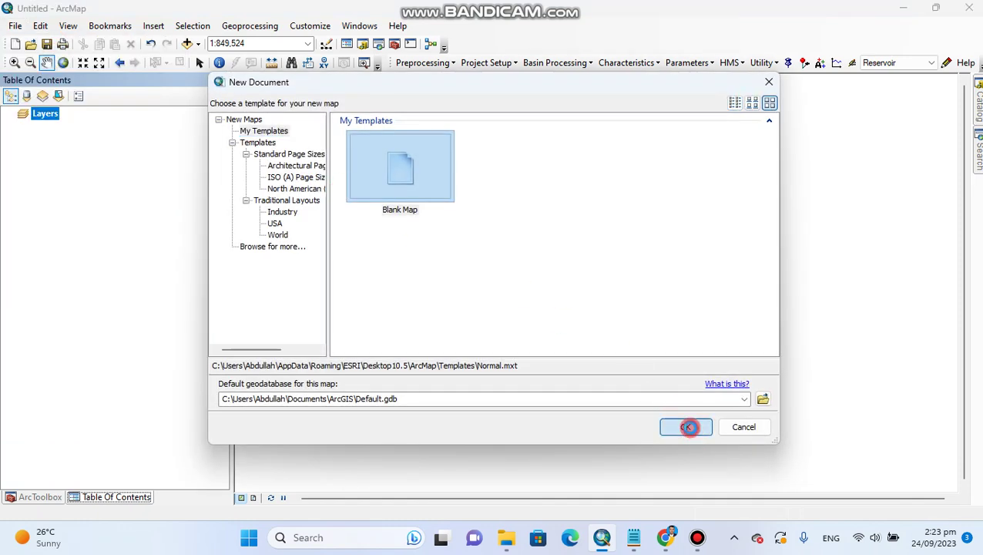
click(498, 298)
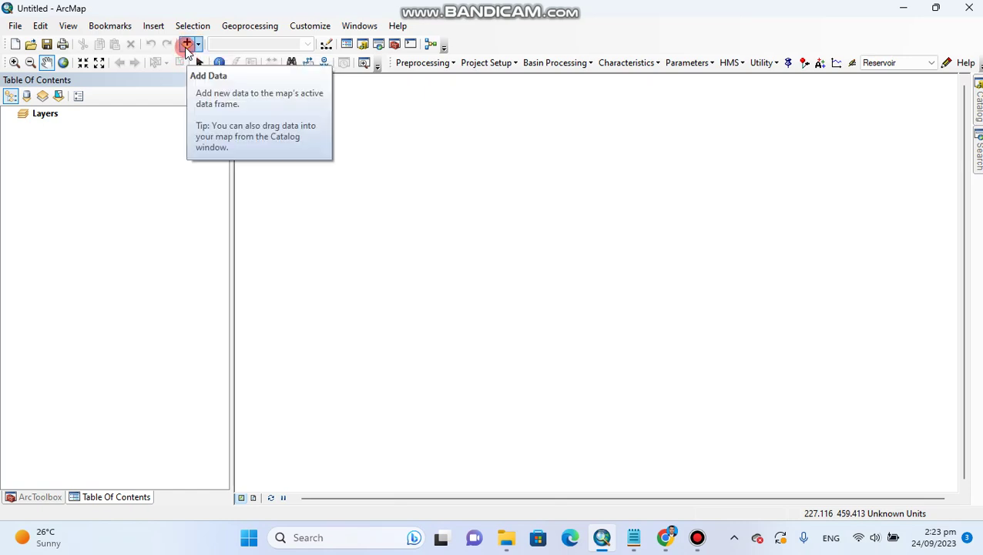
Add the watershed raster from the Demo folder to the map
click(187, 45)
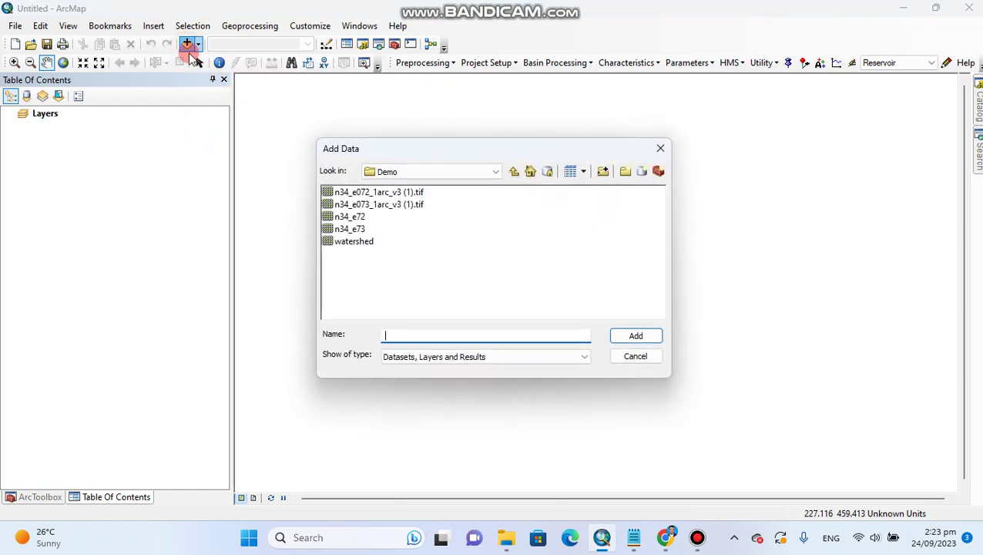
click(351, 241)
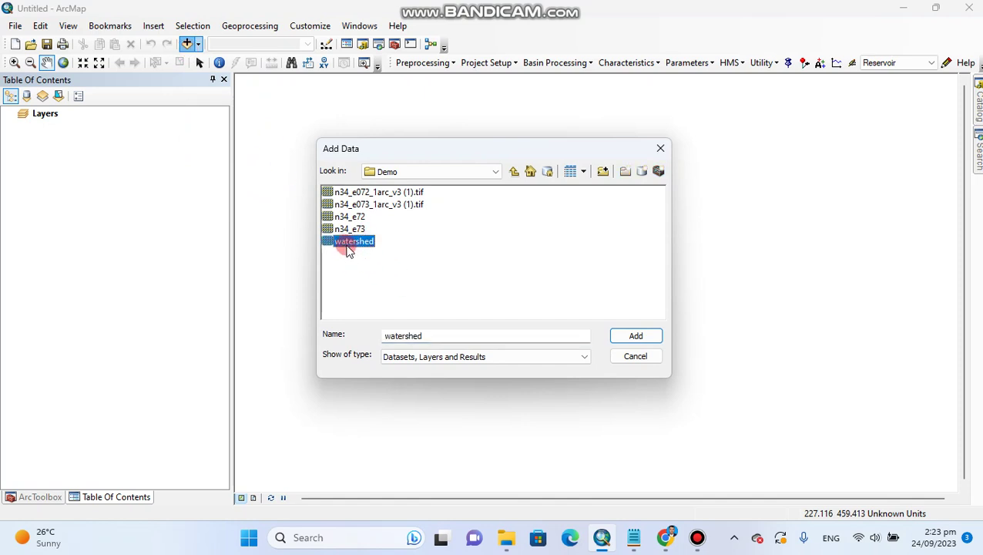
click(634, 336)
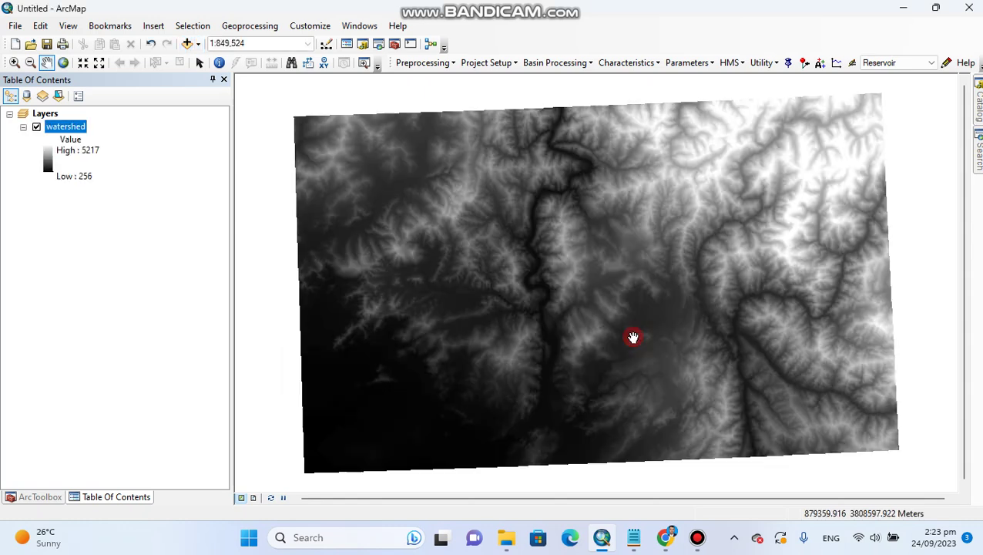
Apply the multicolour elevation ramp running from pale green through green, orange and brown to white to the watershed layer
click(49, 160)
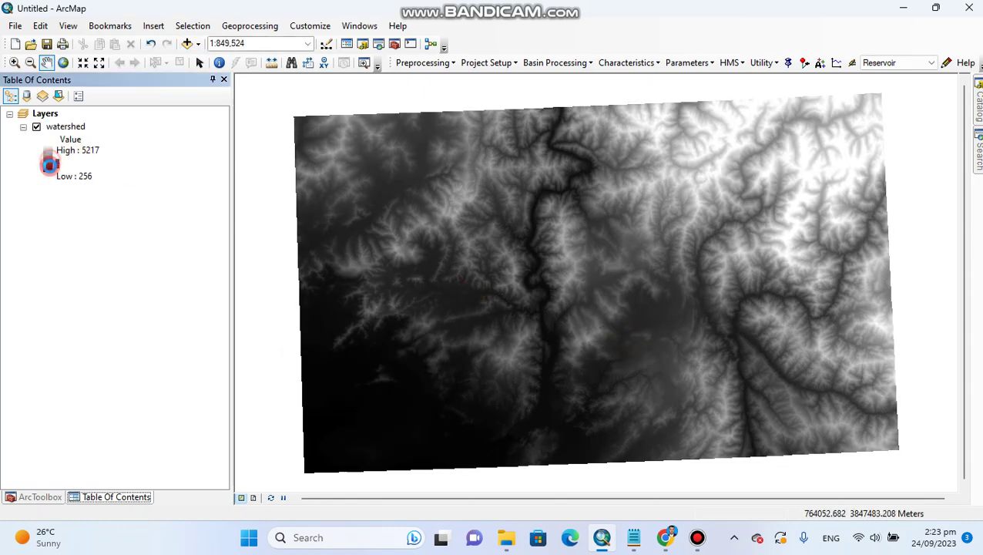
click(239, 249)
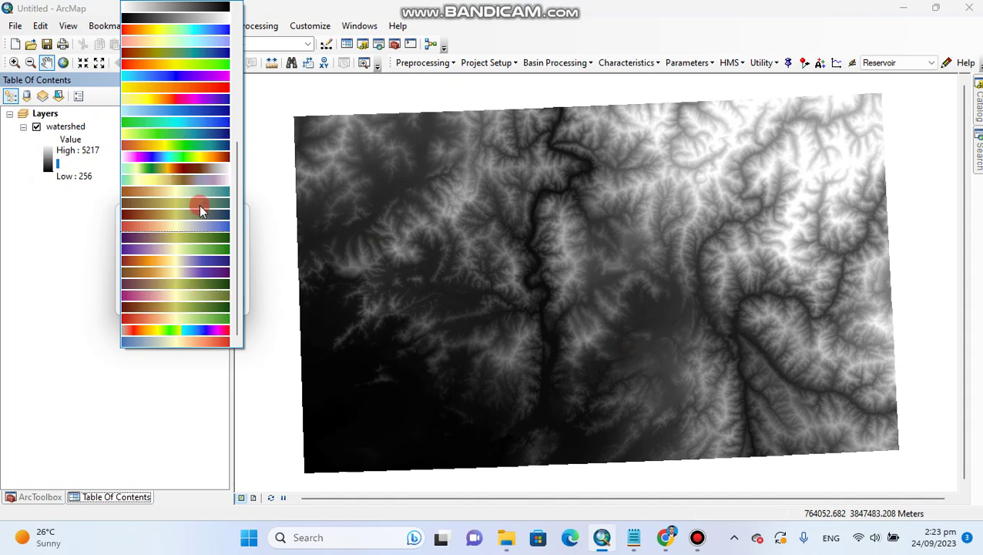
click(202, 168)
click(146, 300)
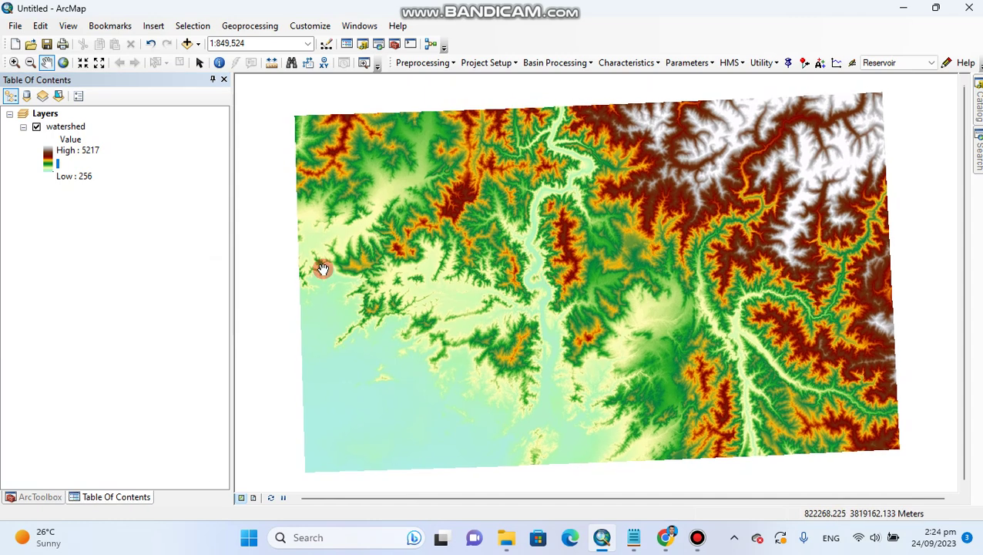
Change the watershed layer's color ramp to the white-to-black grayscale ramp
click(48, 158)
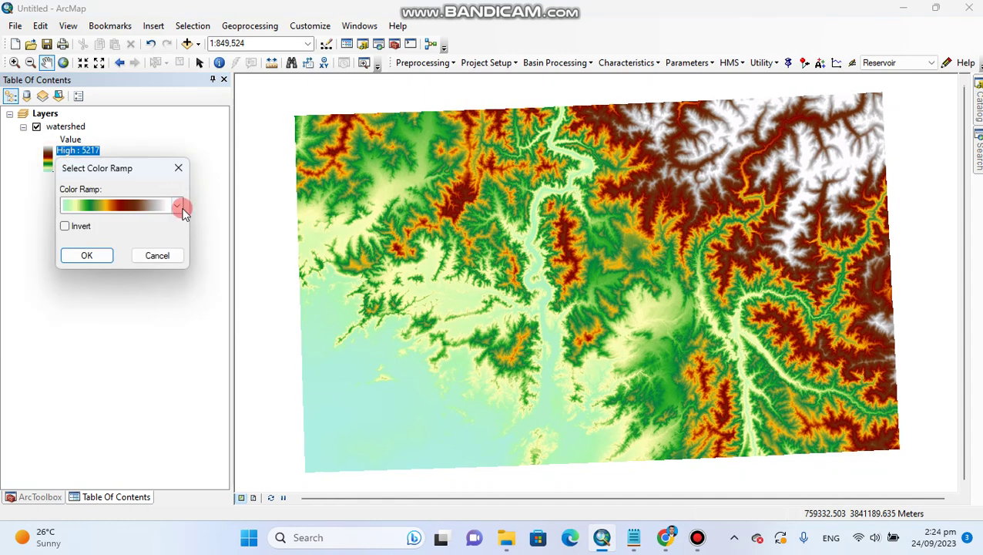
click(179, 208)
drag(182, 143, 187, 99)
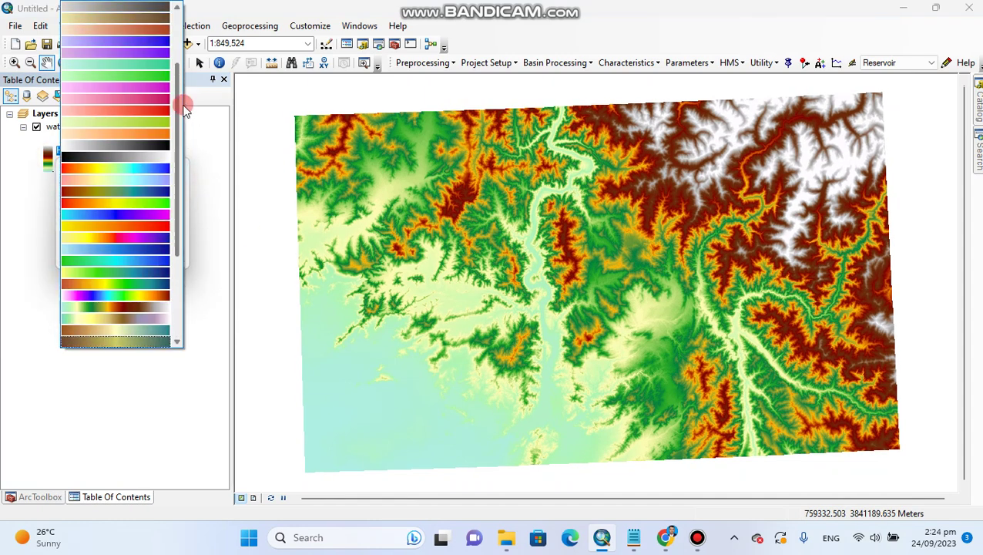
click(152, 154)
click(96, 254)
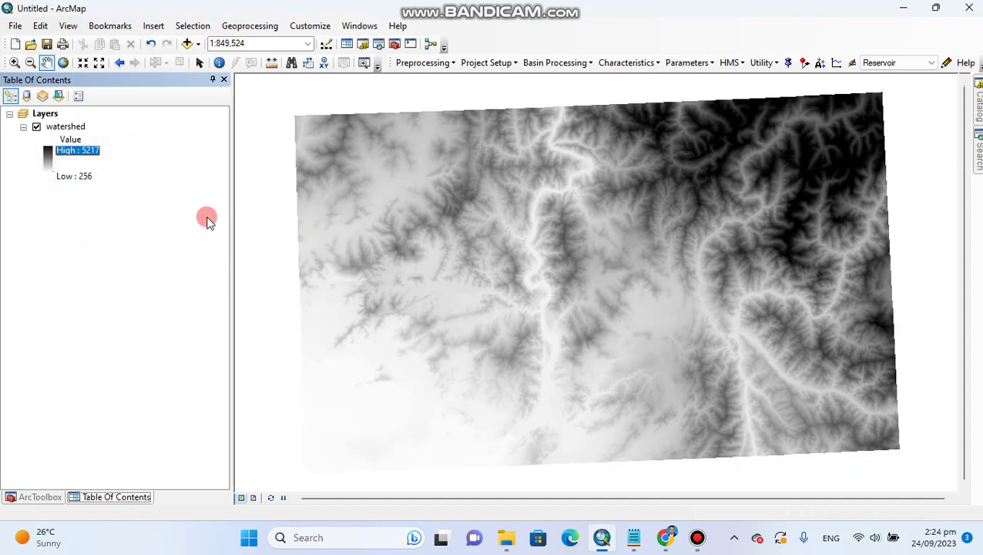
Invert the watershed layer's grayscale color ramp
click(48, 156)
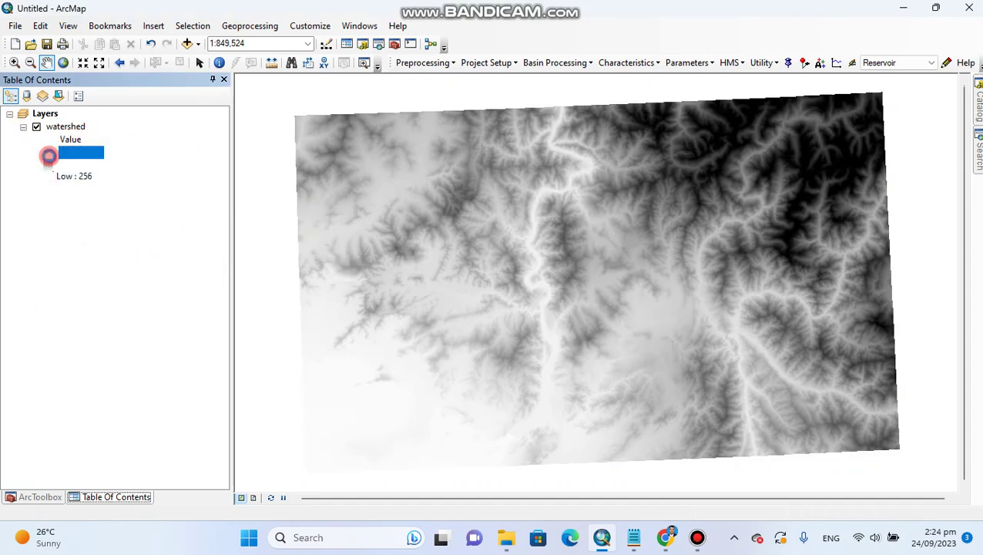
click(47, 156)
click(64, 225)
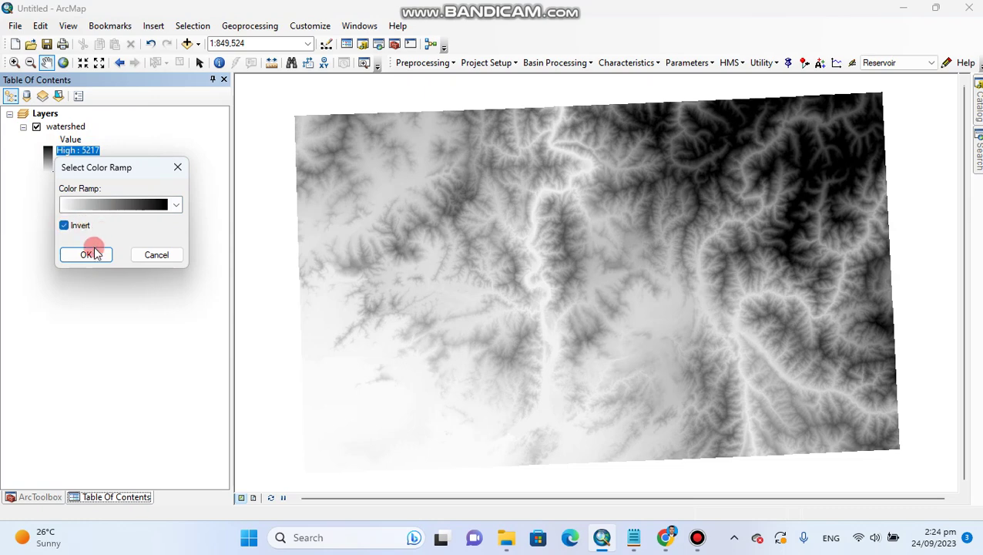
click(87, 254)
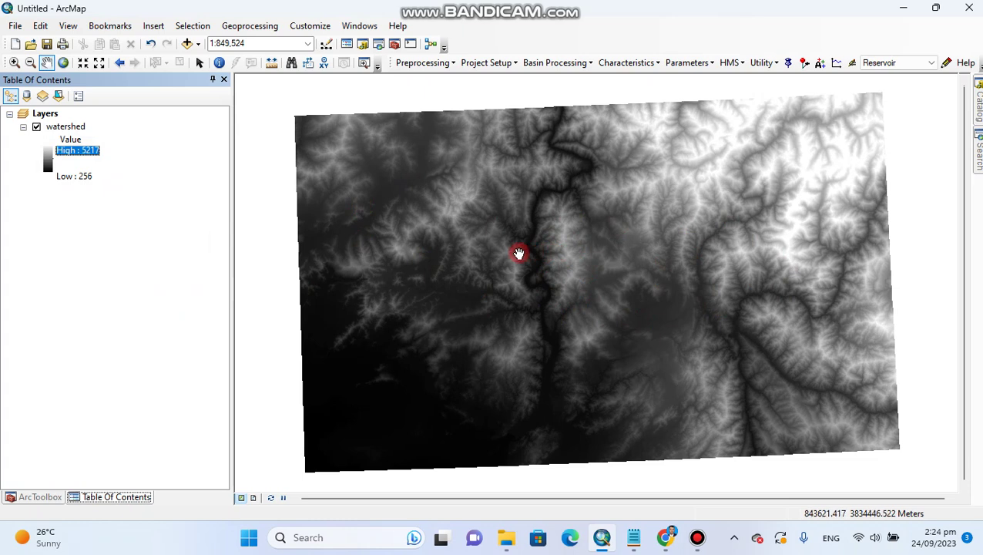
Save the map as an ArcMap Document named DEMO in the Demo folder
click(13, 29)
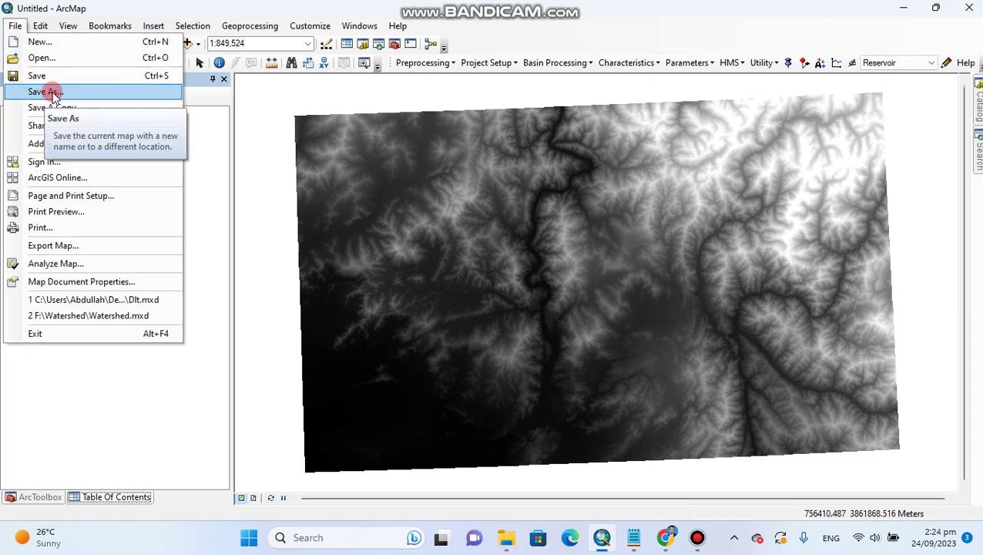
click(54, 78)
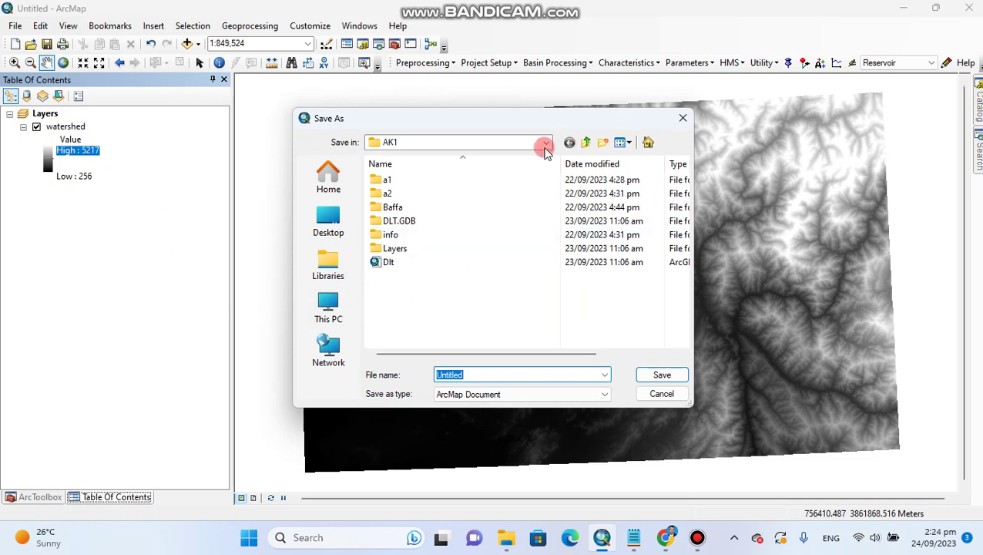
click(545, 143)
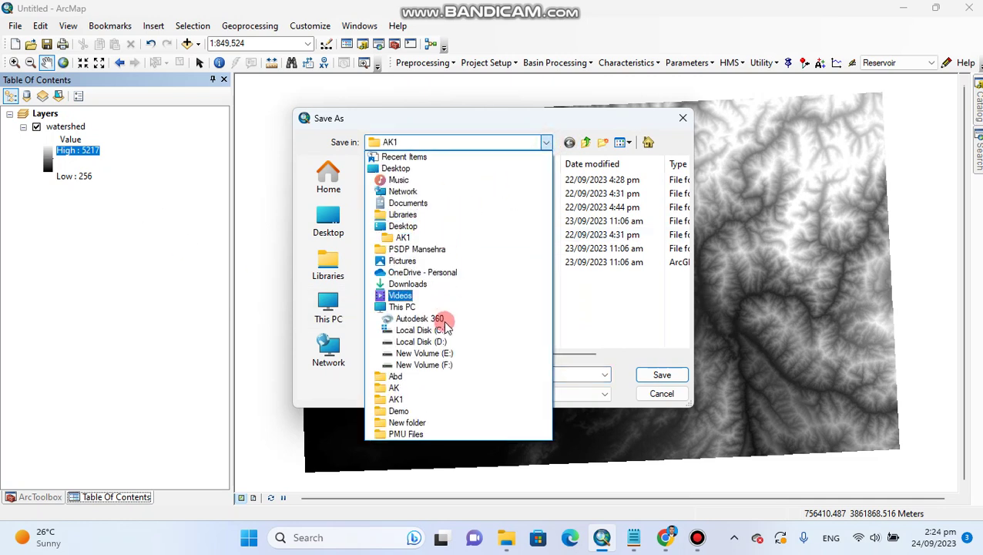
click(397, 411)
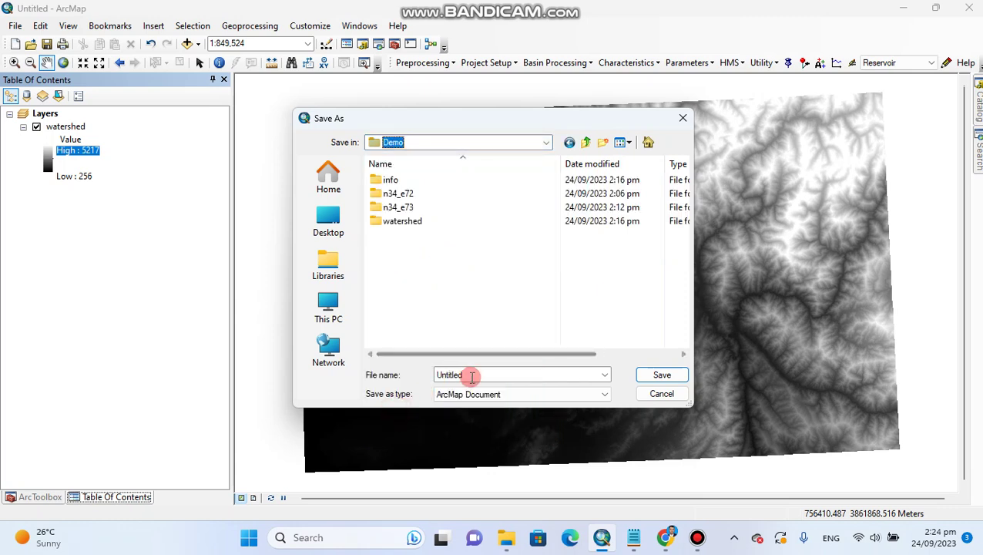
click(470, 375)
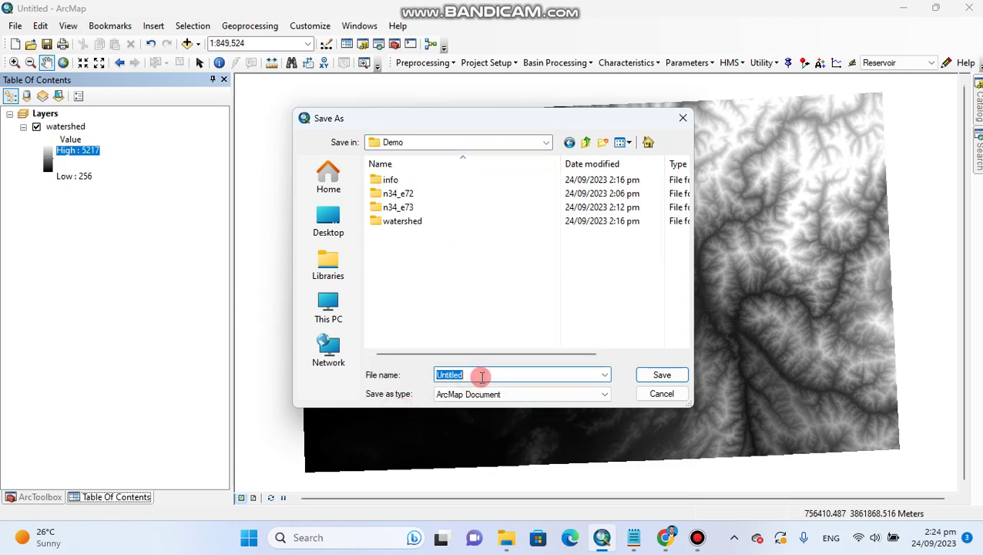
text(DEMO)
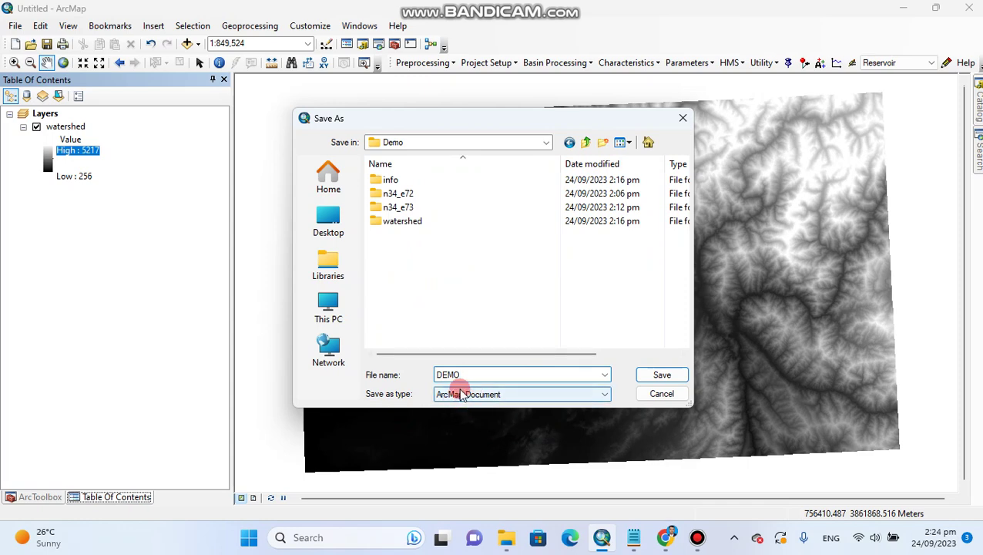
click(652, 376)
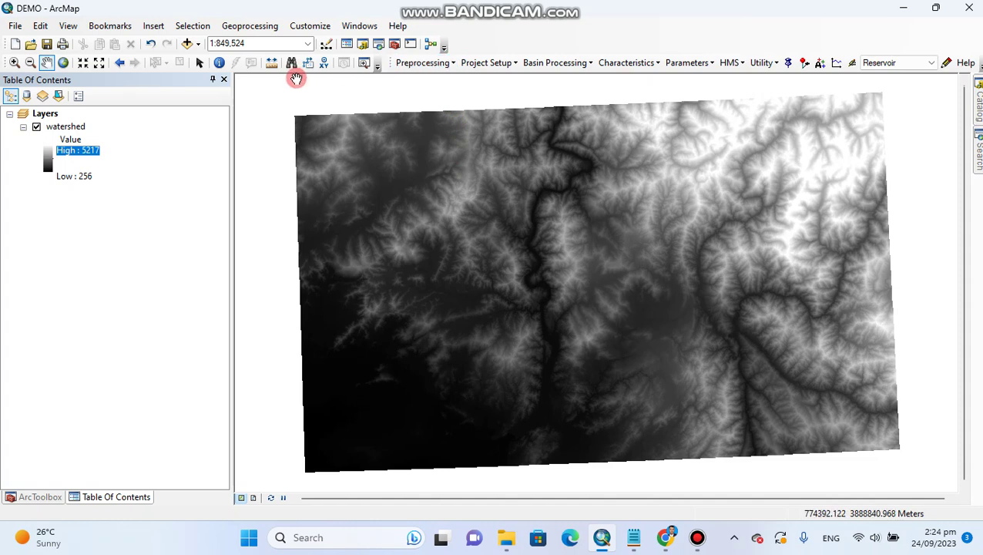
Enable the Spatial Analyst extension
click(308, 28)
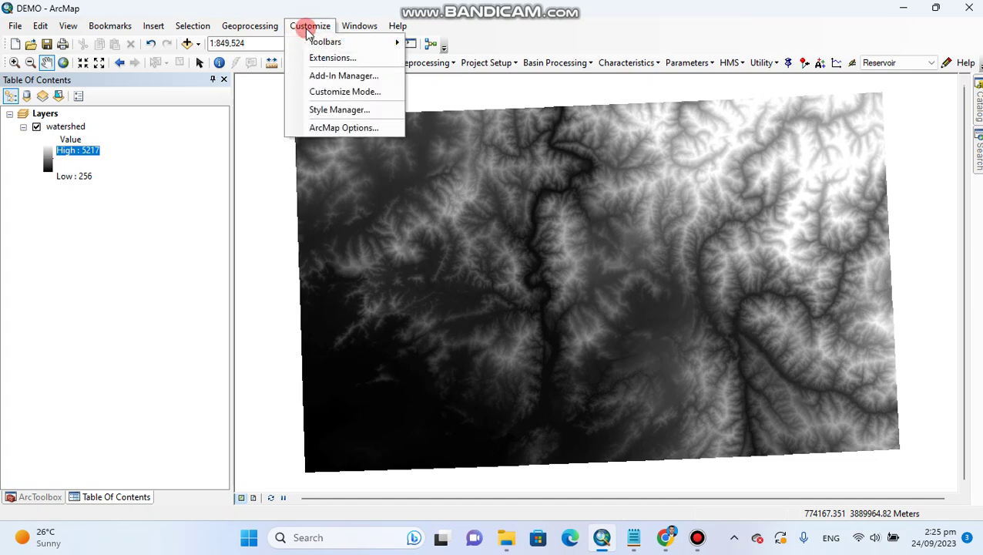
click(318, 59)
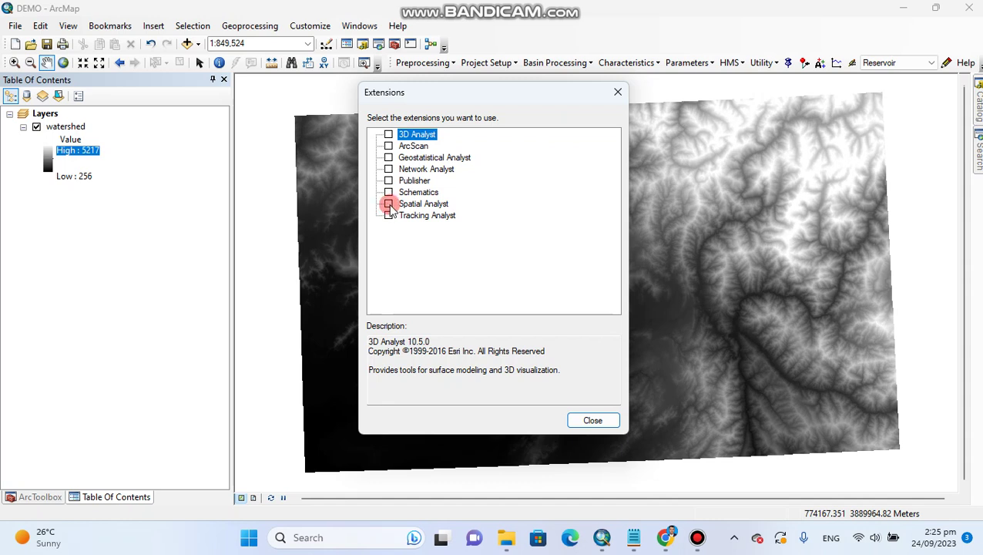
click(388, 204)
click(389, 204)
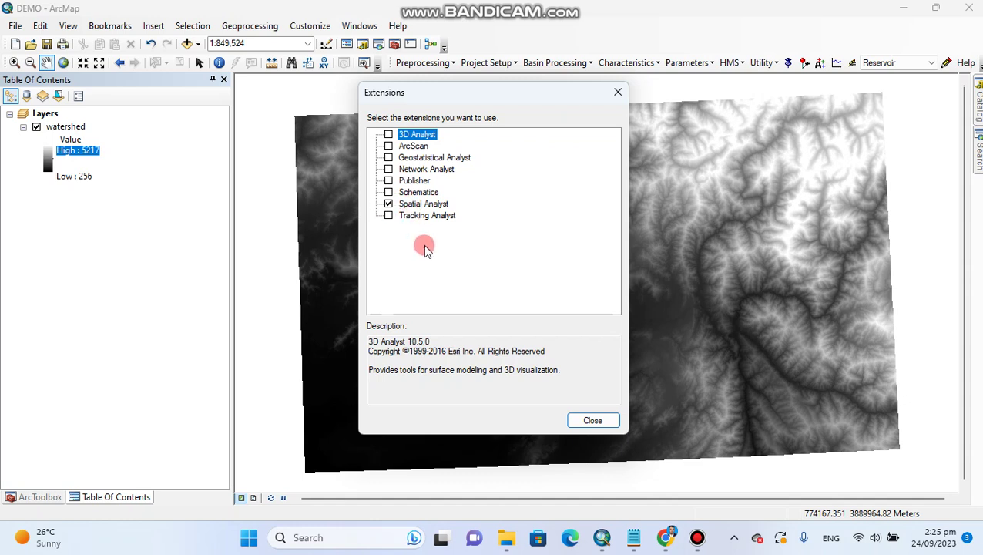
click(591, 421)
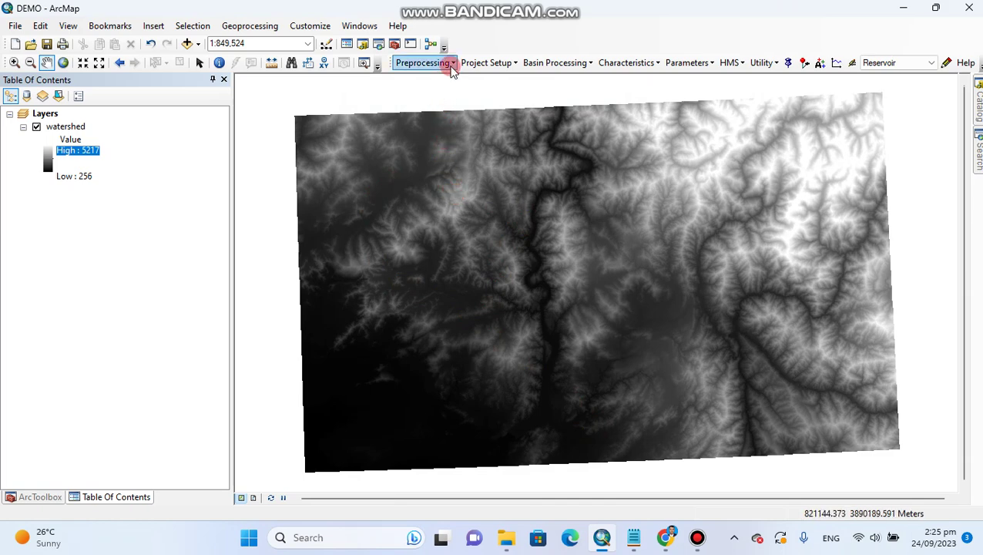
Run Fill Sinks with watershed as the input DEM and Fil in the Demo\Layers folder as the output hydro DEM
click(449, 62)
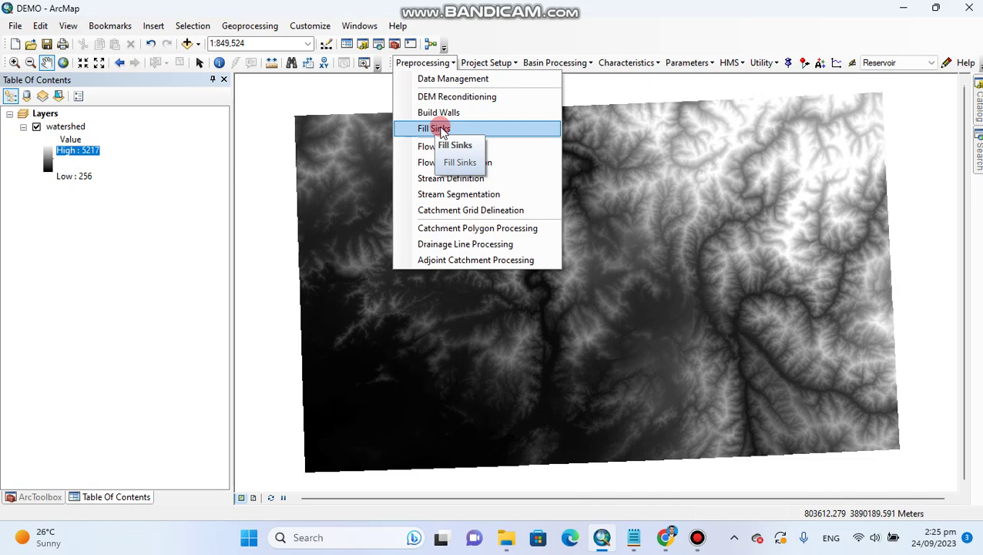
click(441, 130)
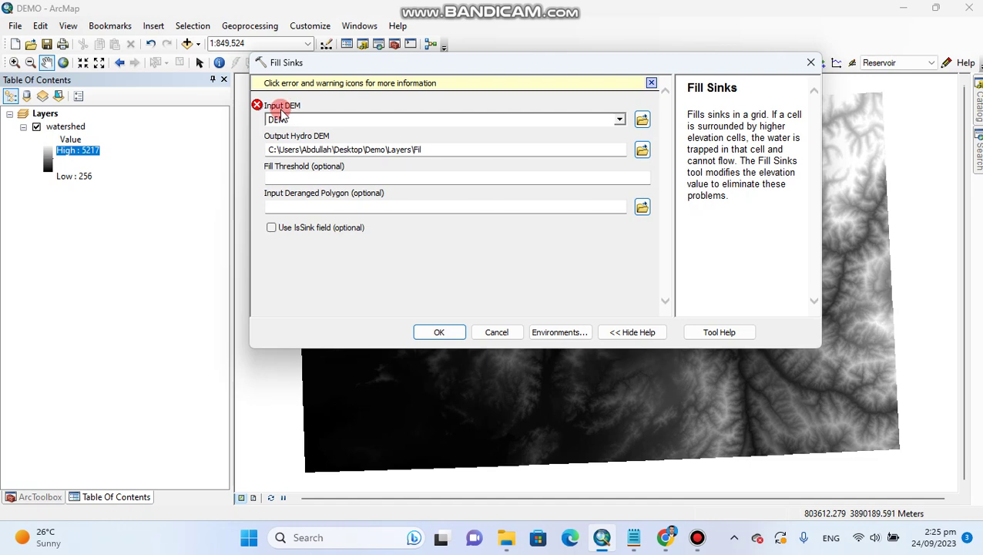
mouse_move(260, 112)
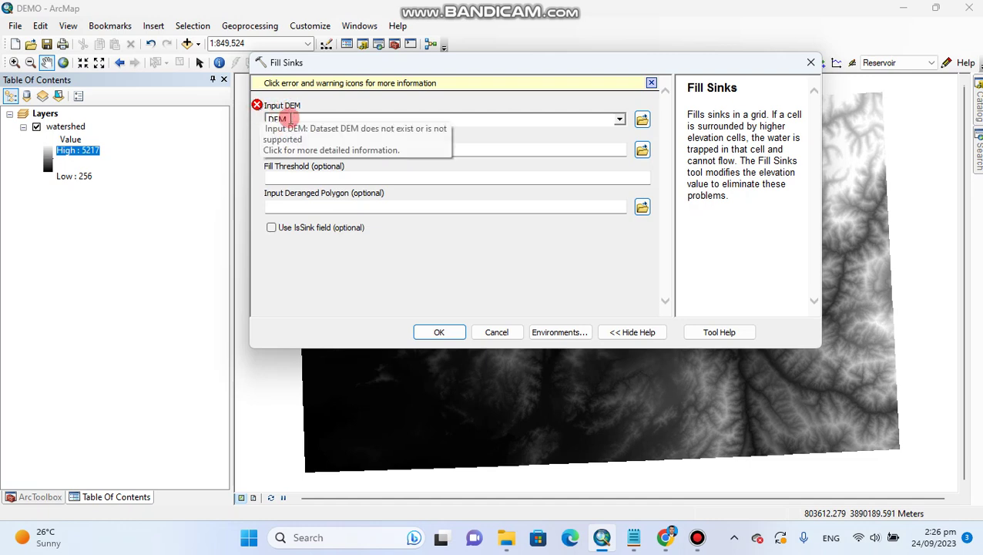
click(305, 118)
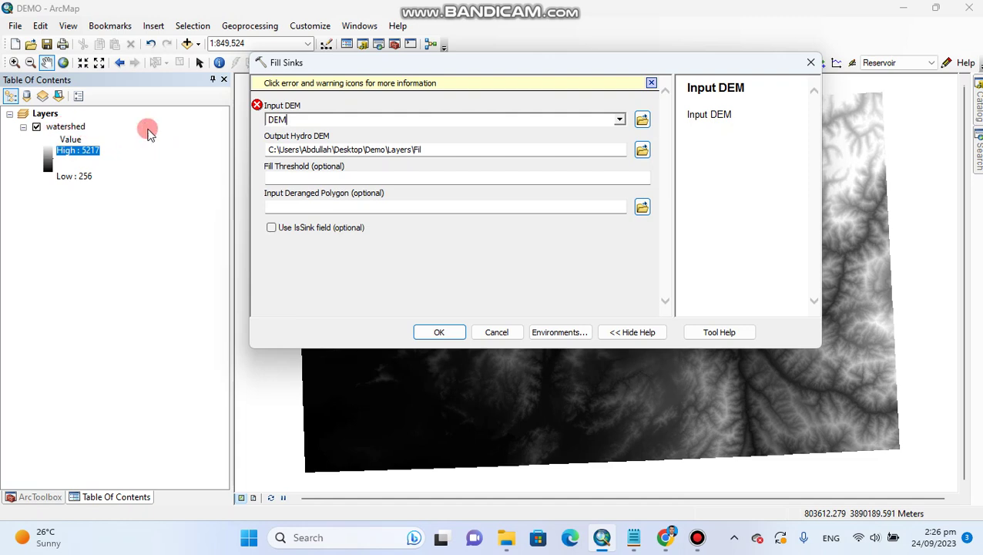
click(619, 121)
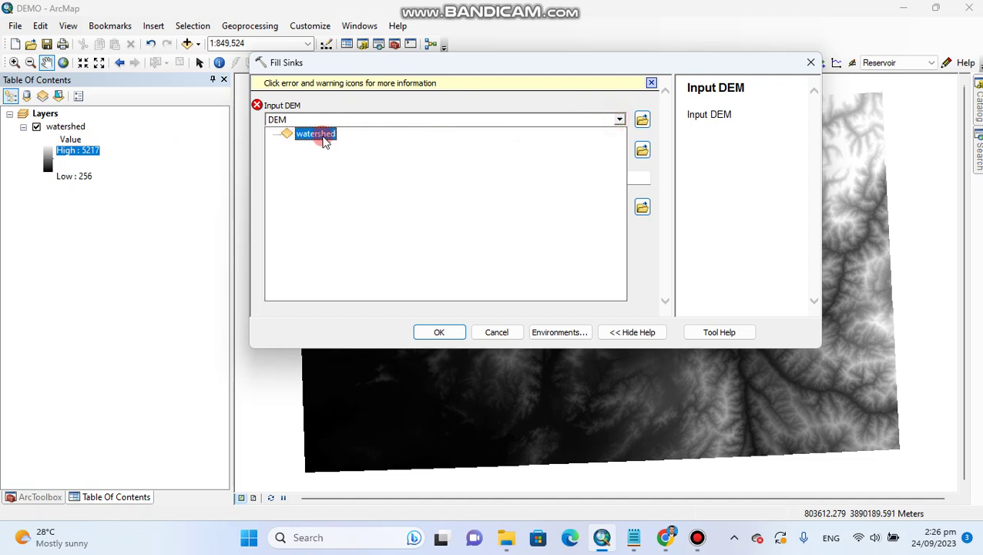
click(318, 136)
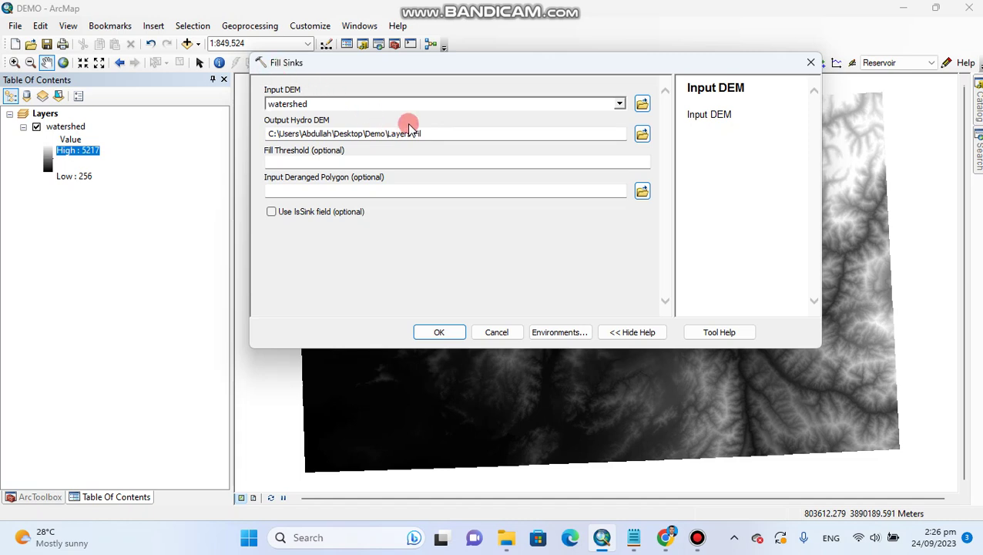
click(436, 131)
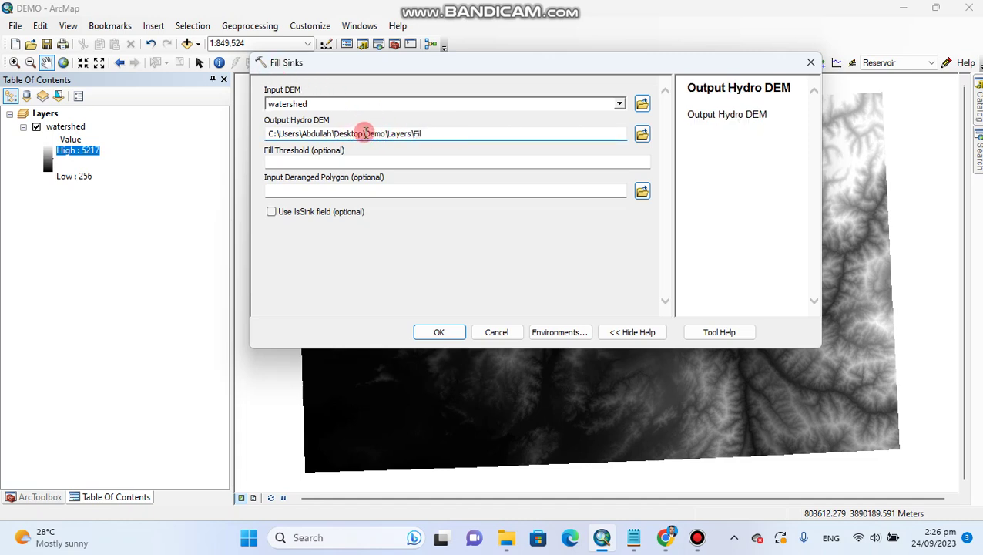
drag(366, 131, 383, 138)
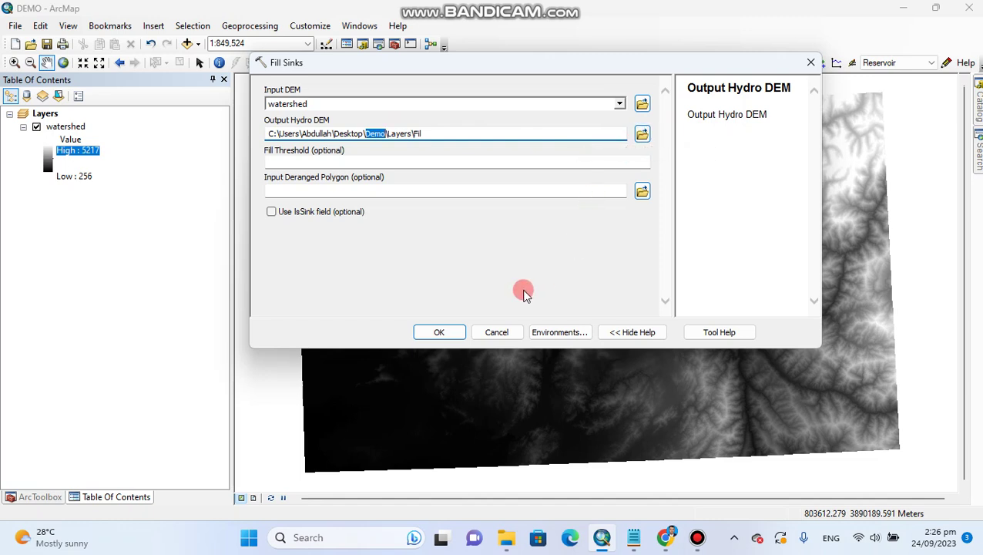
click(439, 331)
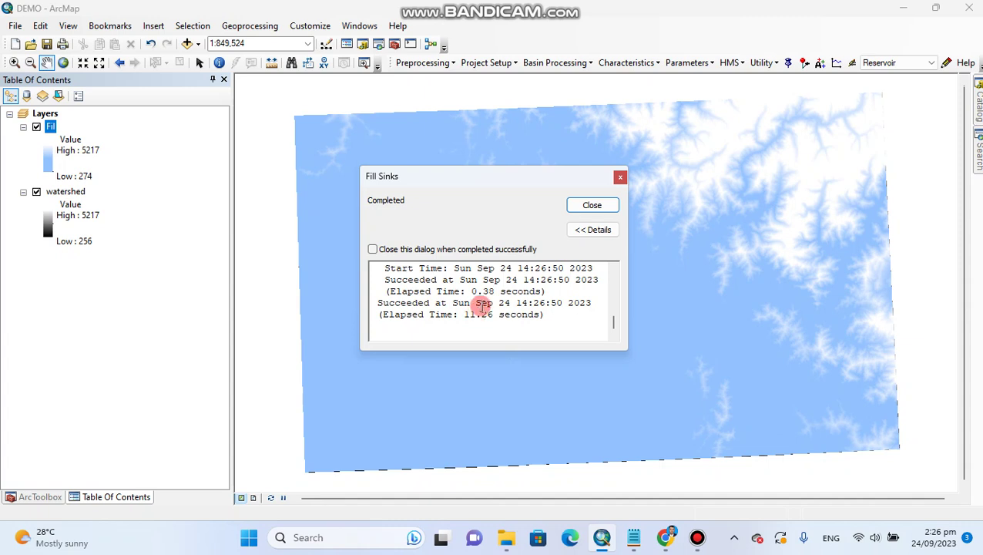
Dismiss the completed Fill Sinks report and hide the watershed layer on the map
click(585, 204)
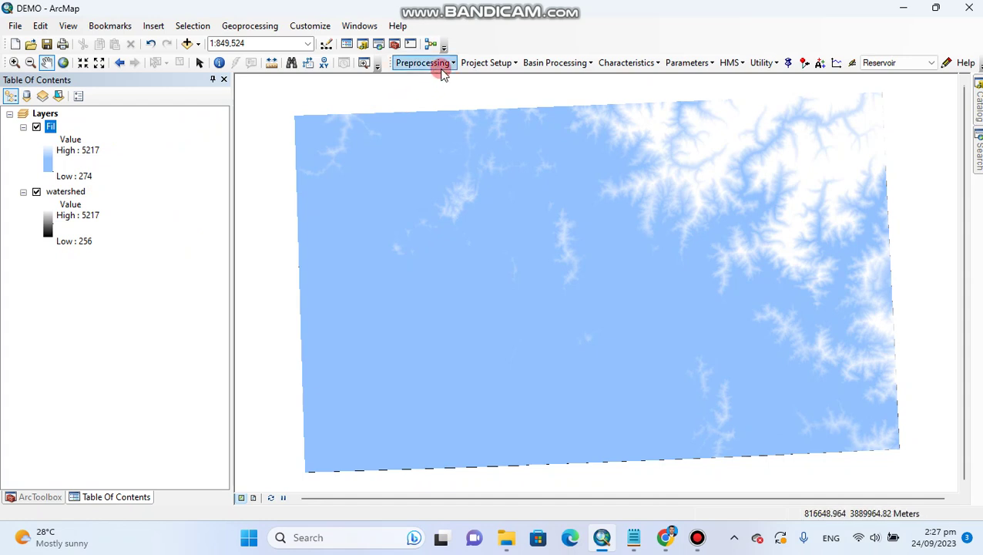
click(36, 192)
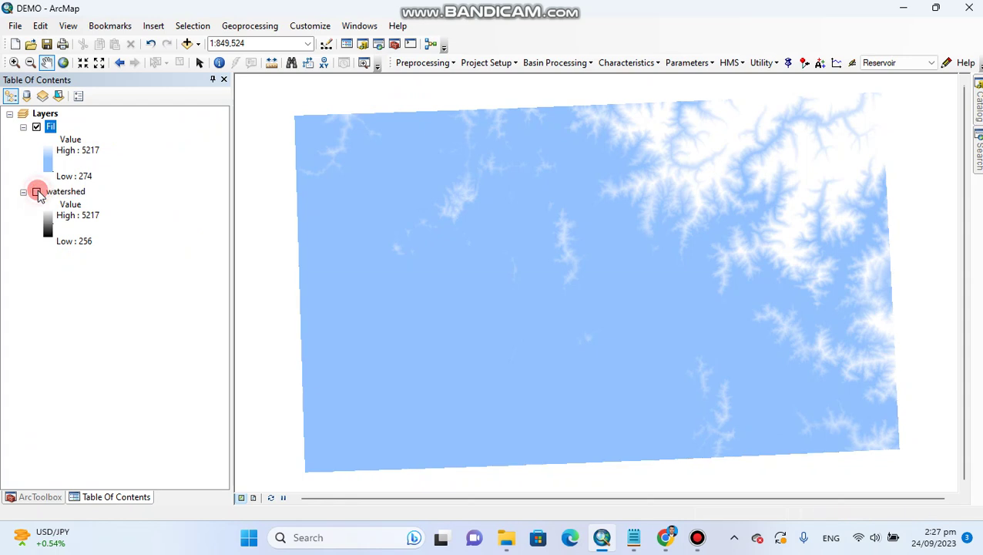
Run Flow Direction with Fil as the input hydro DEM and Fdr in the Demo\Layers folder as the output grid
click(431, 63)
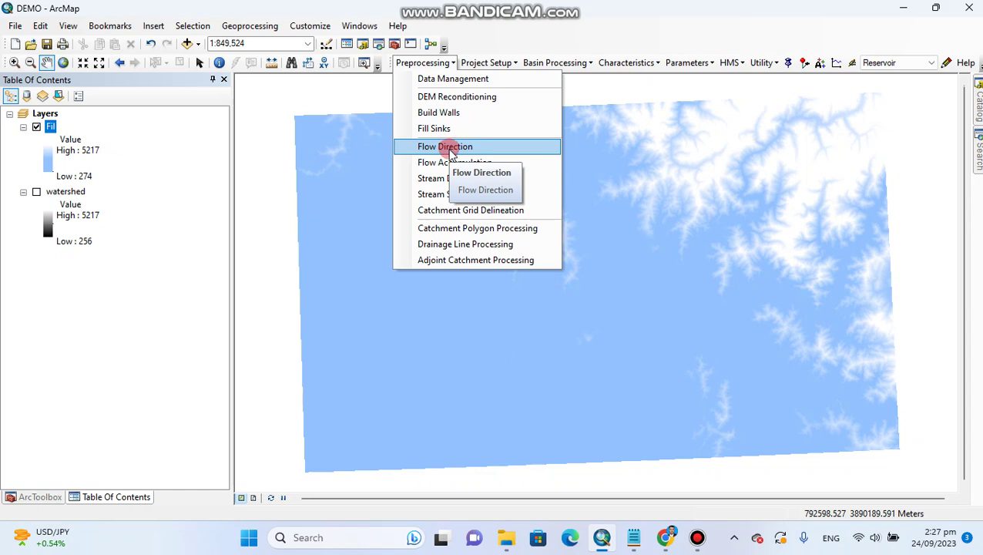
click(450, 148)
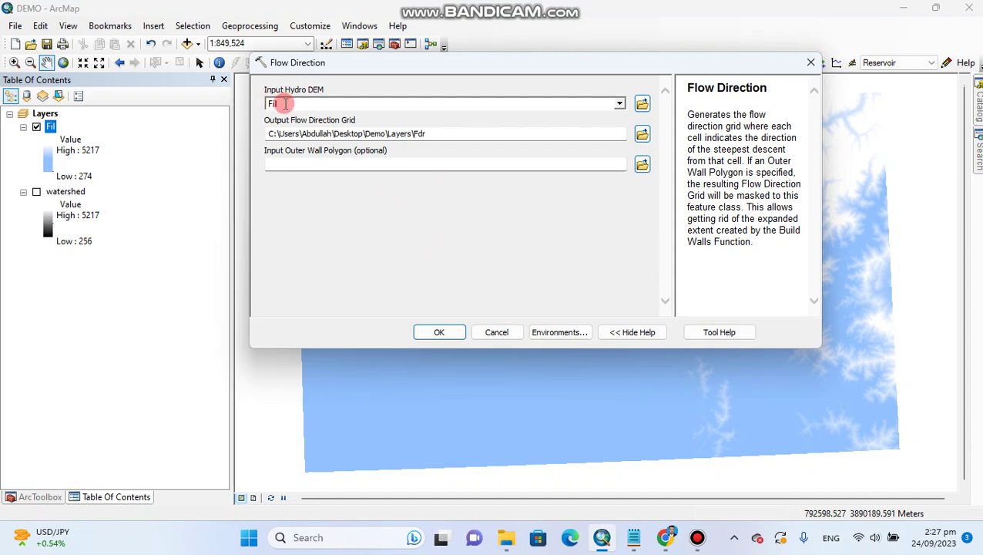
click(50, 127)
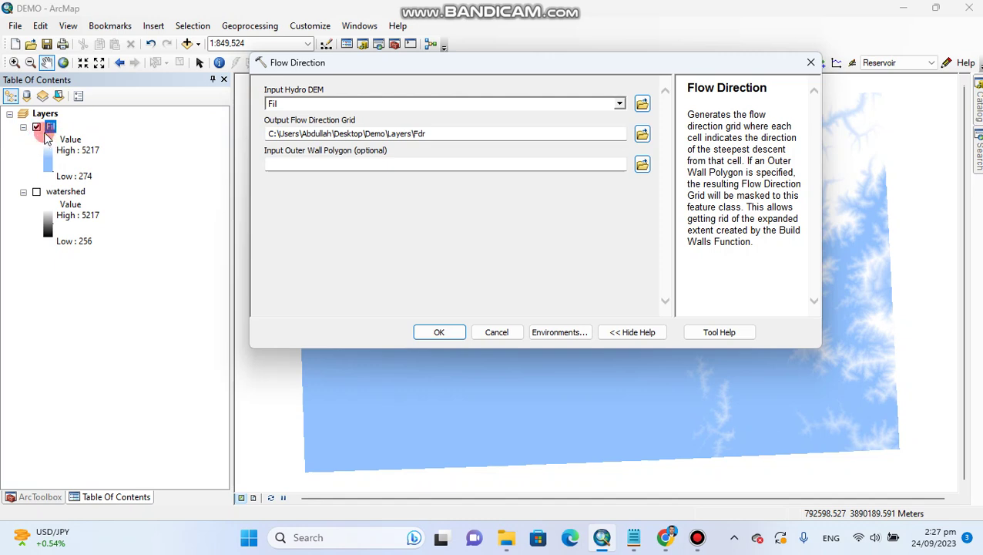
click(278, 105)
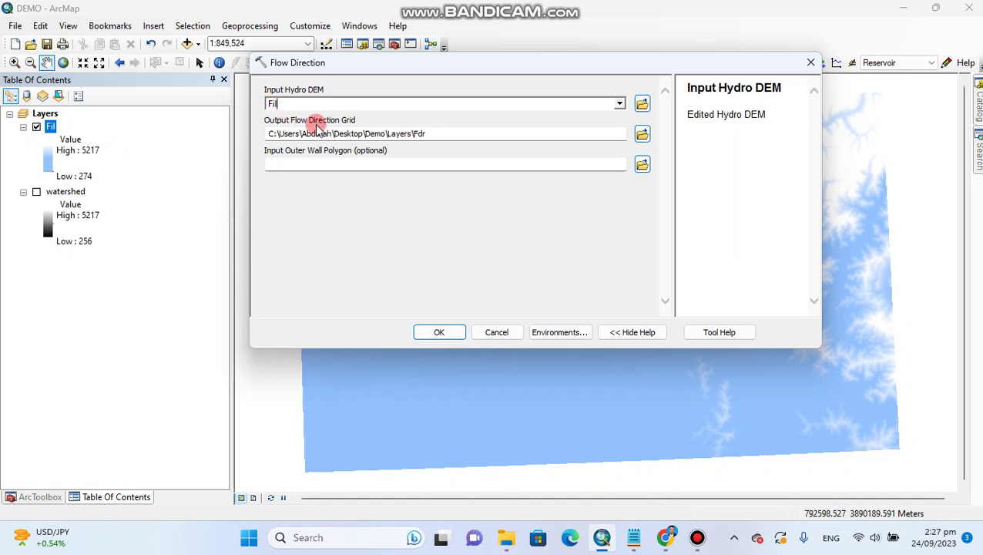
click(422, 134)
double_click(416, 133)
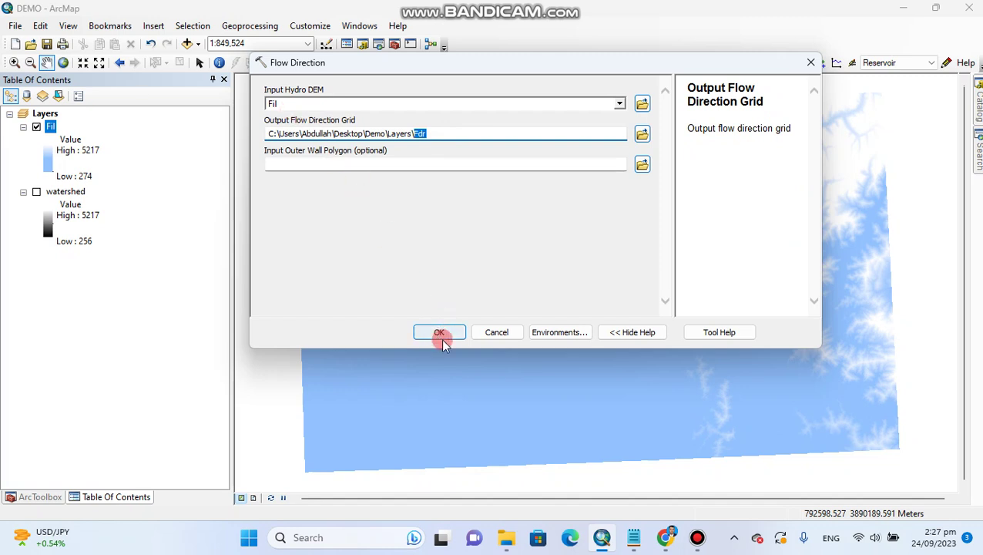
double_click(373, 133)
click(450, 332)
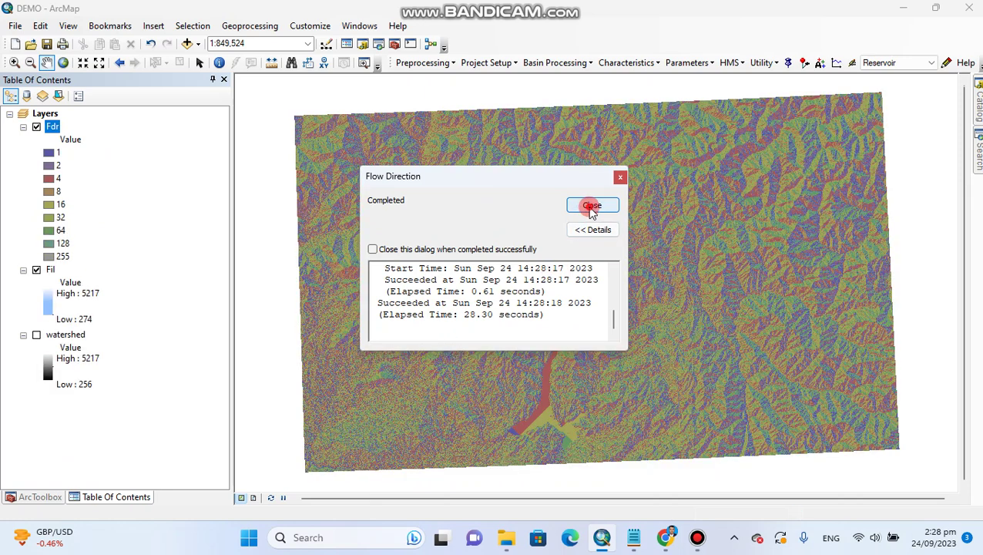
click(590, 208)
Examine the flow direction grid up close and at full extent, along with its legend classes
scroll(525, 267, down, 3)
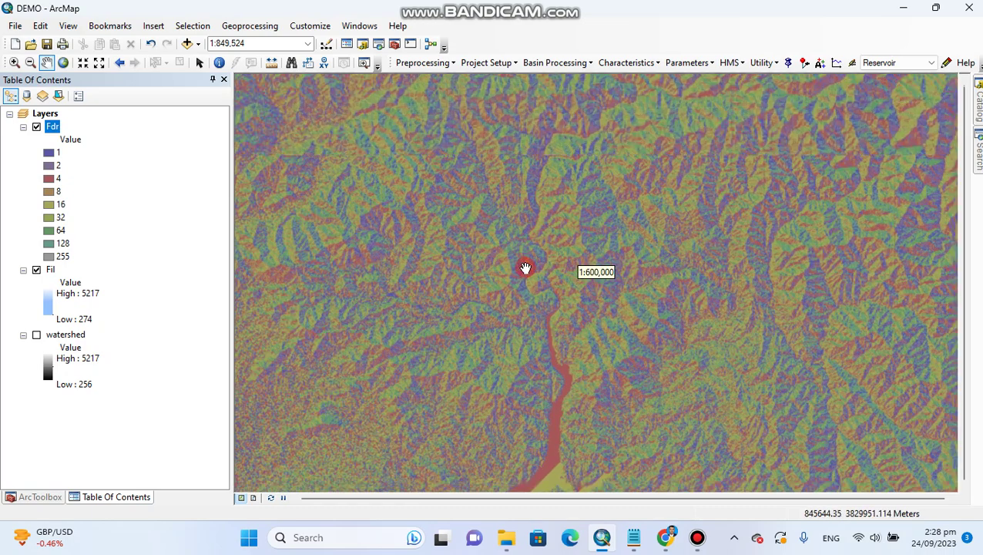
scroll(524, 267, down, 5)
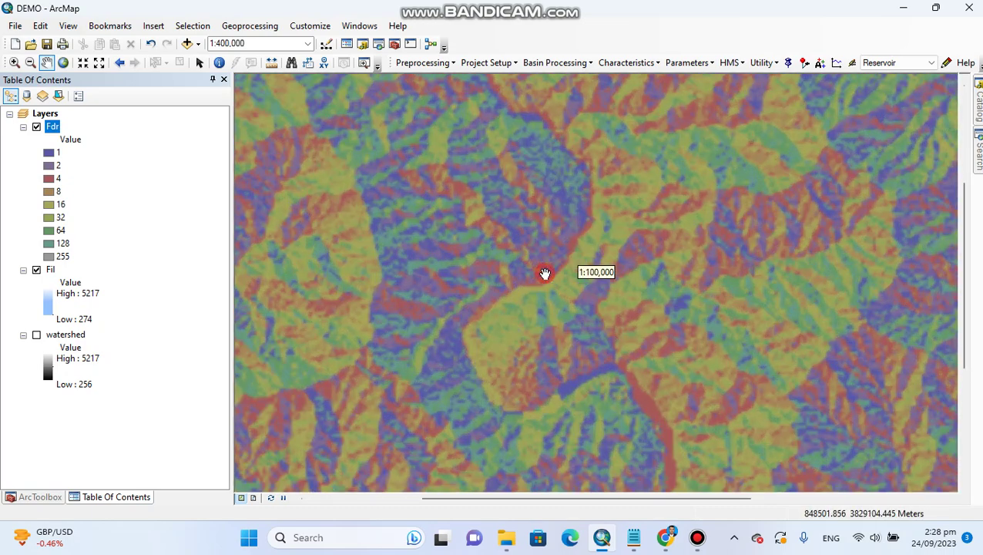
scroll(545, 275, down, 4)
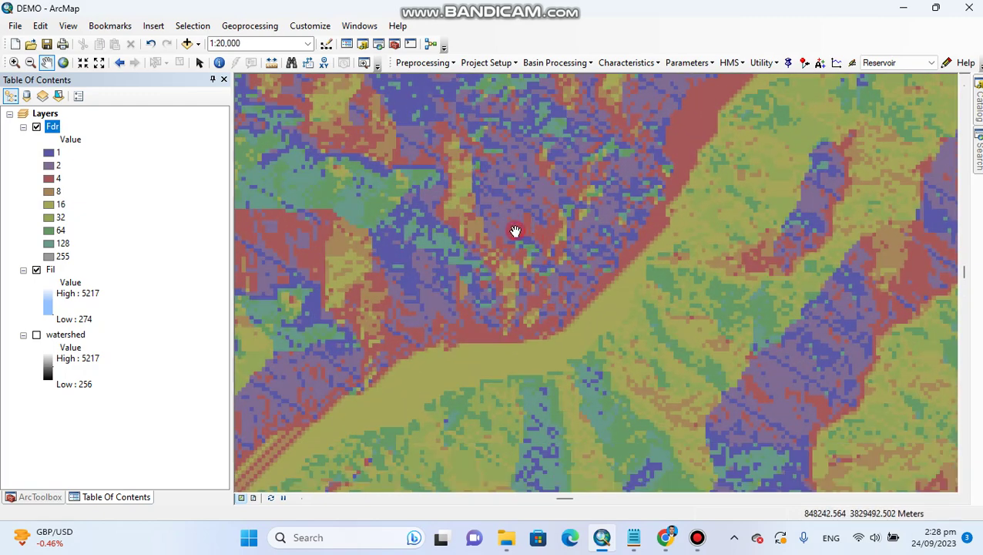
scroll(545, 265, up, 1)
scroll(545, 265, up, 5)
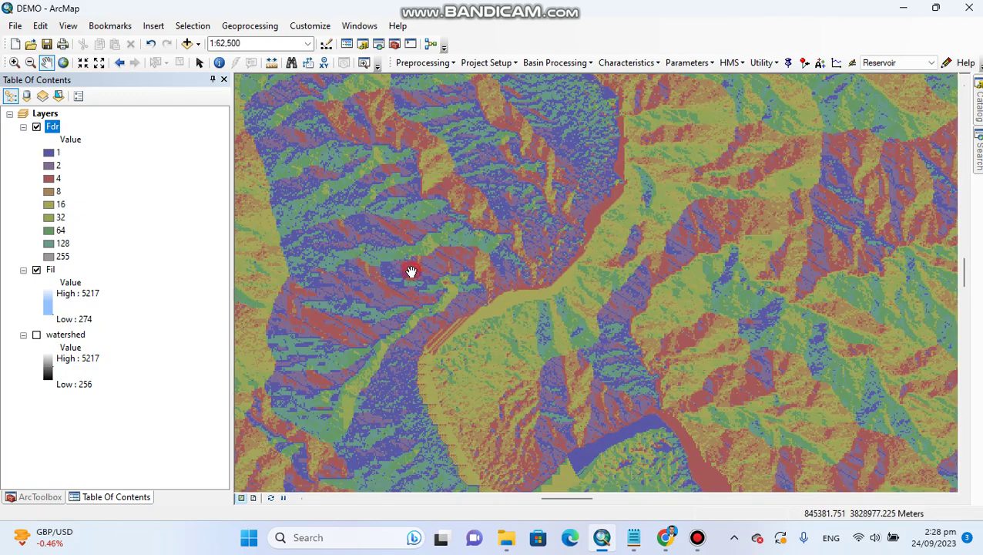
scroll(411, 271, up, 5)
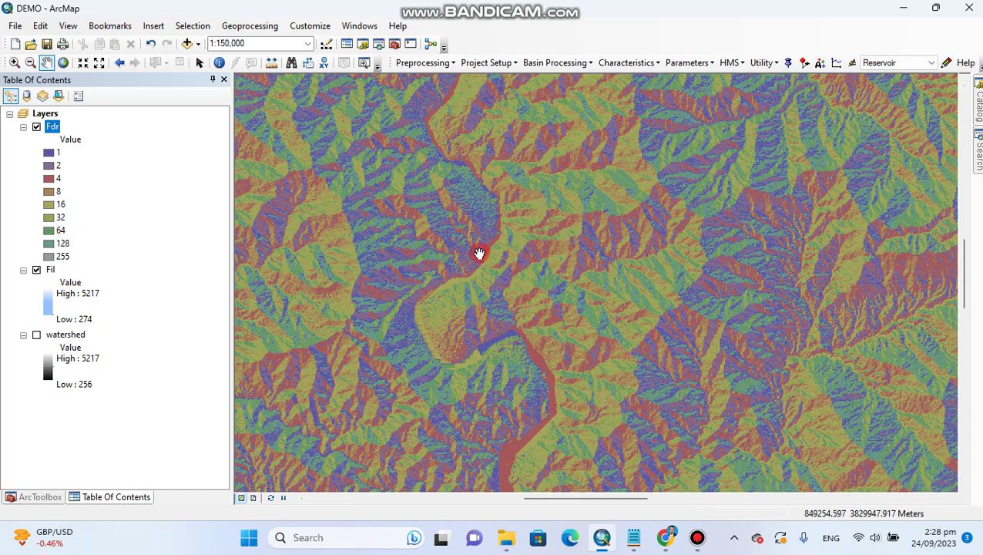
scroll(479, 254, up, 7)
scroll(478, 254, up, 3)
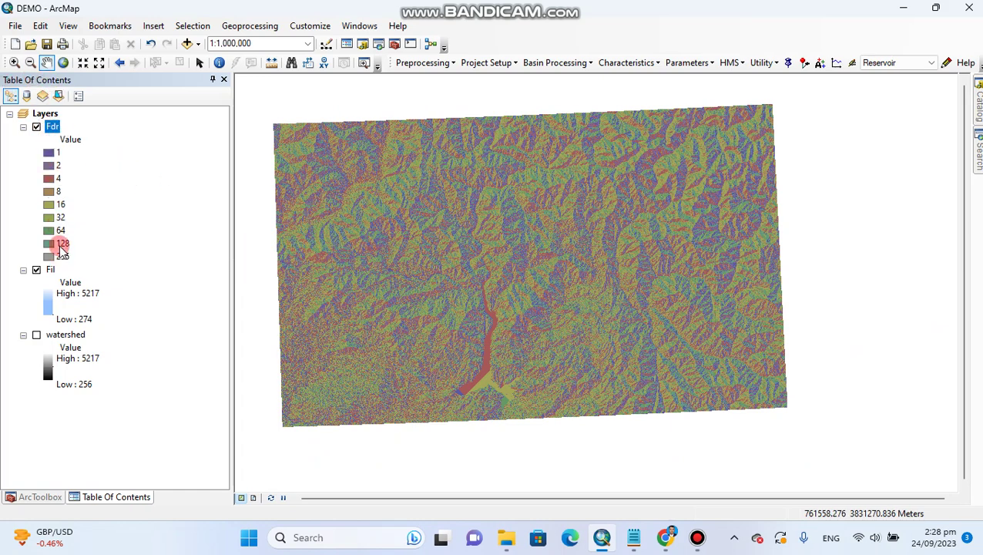
click(53, 127)
click(10, 114)
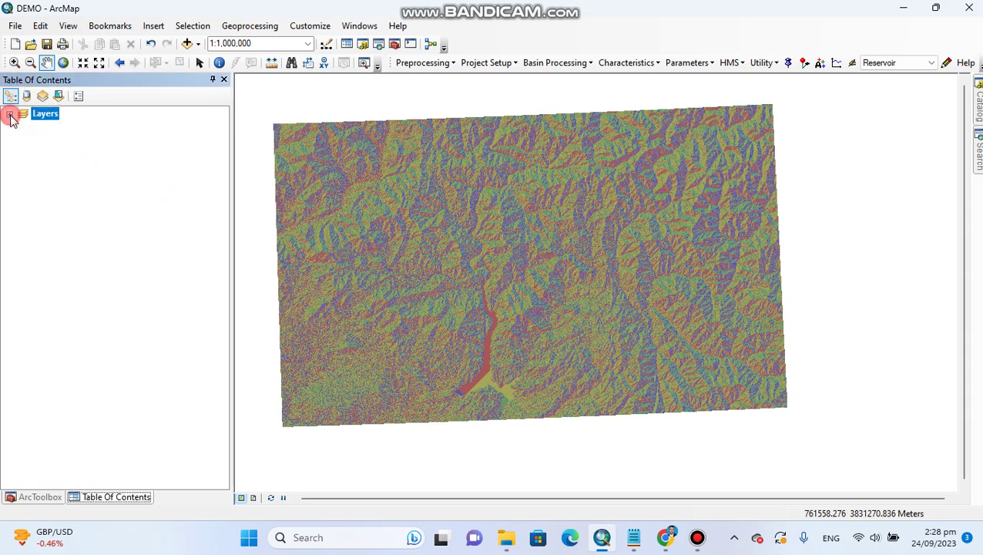
click(9, 114)
click(23, 127)
click(23, 127)
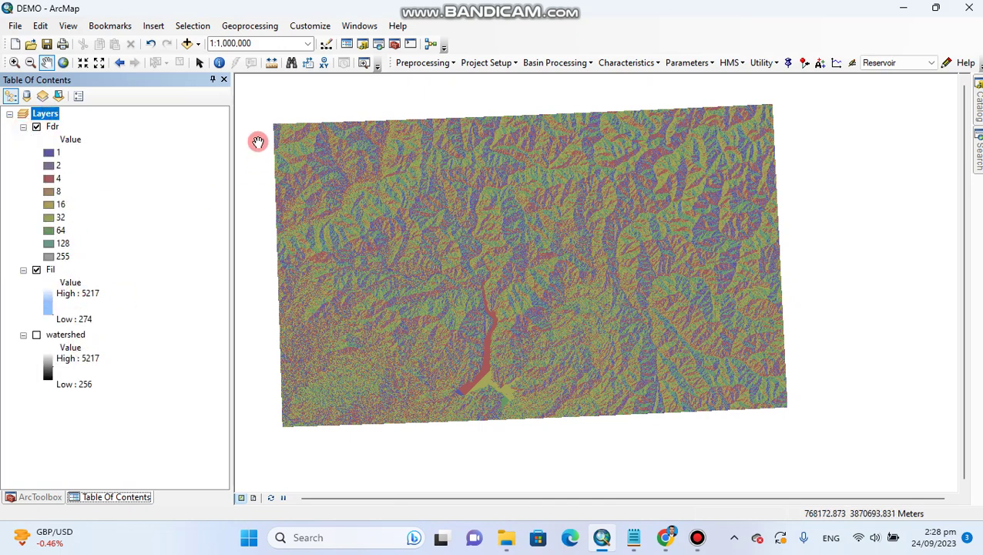
Run Flow Accumulation with Fdr as the input flow direction grid and Fac in the Demo\Layers folder as the output grid
click(440, 63)
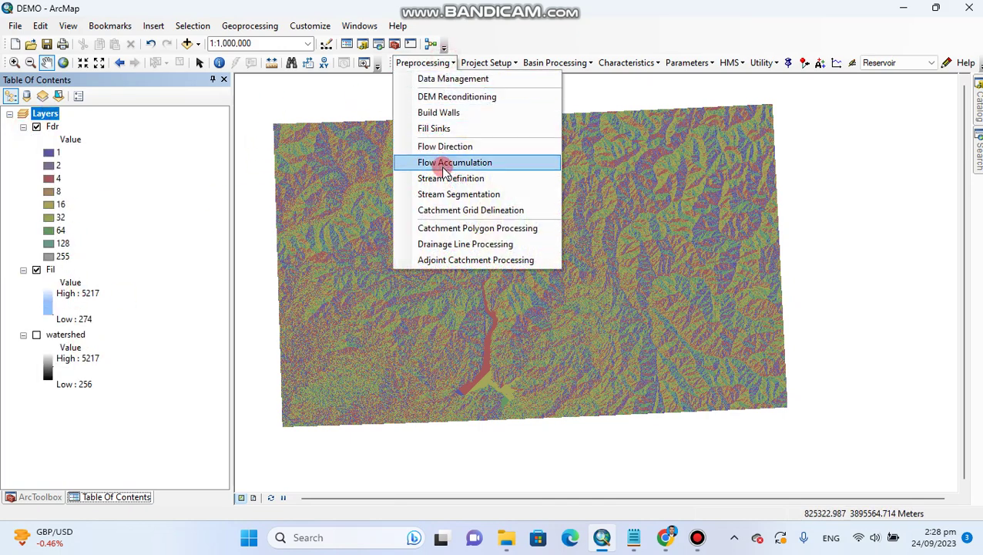
click(445, 165)
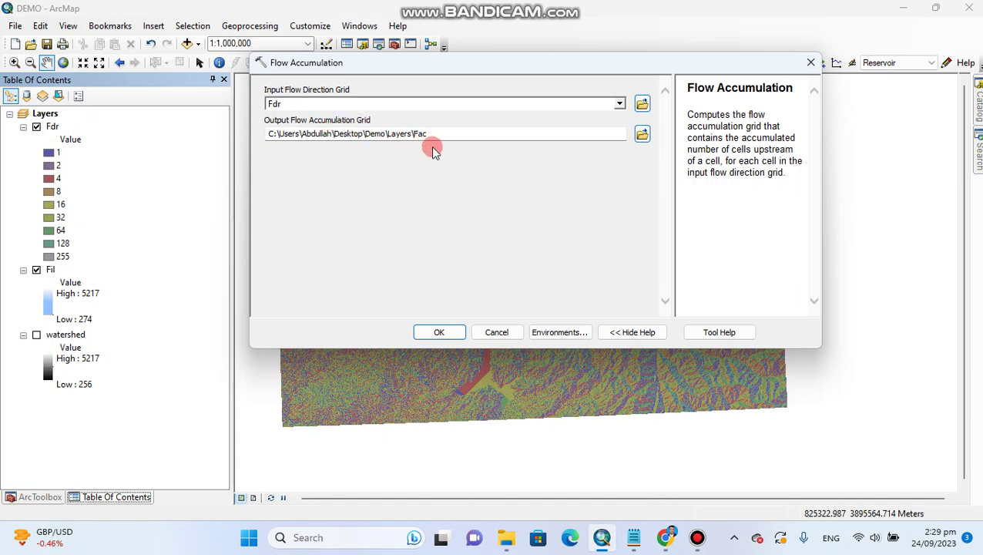
click(439, 333)
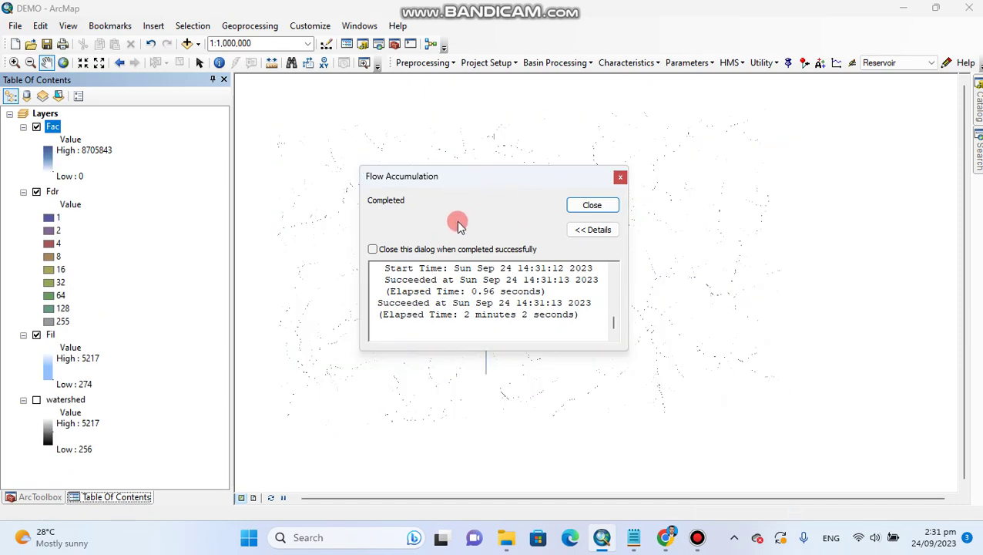
click(584, 207)
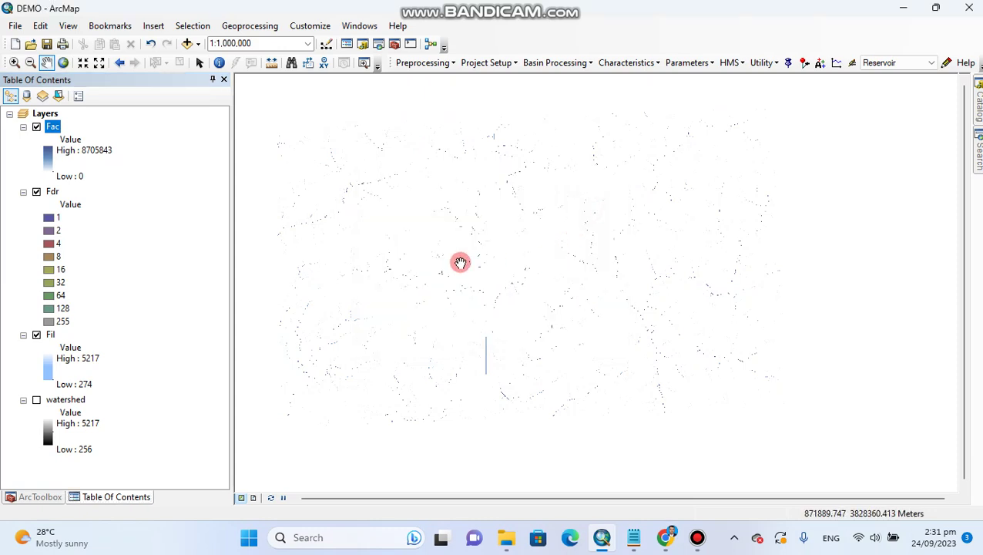
Hide the Fil and Fdr layers and inspect the drainage lines of the Fac grid up close, returning to the full extent
click(37, 336)
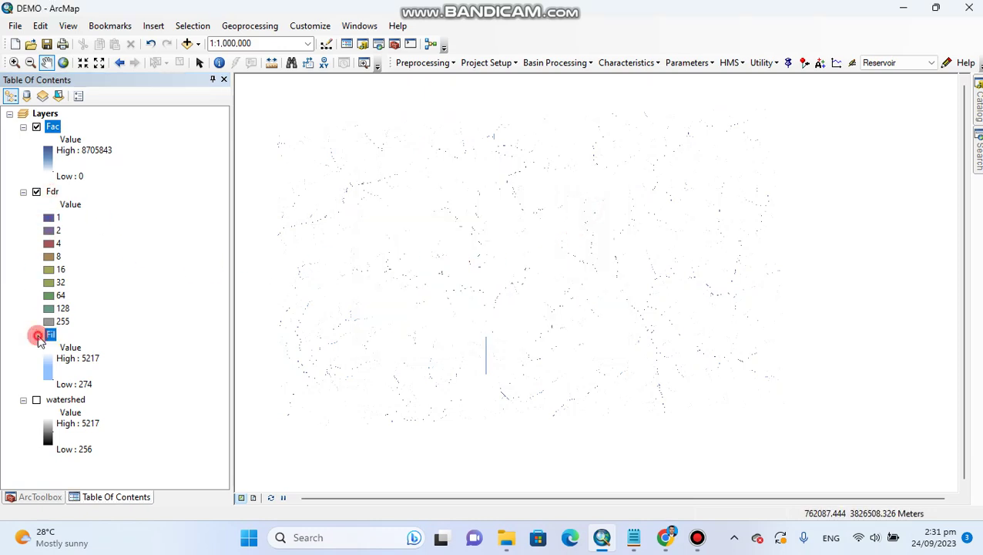
click(37, 192)
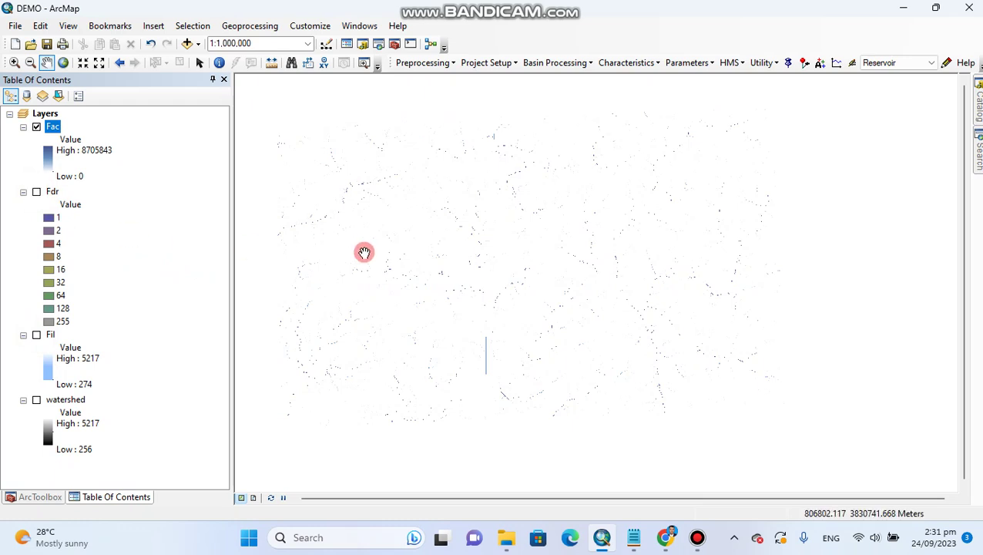
click(14, 63)
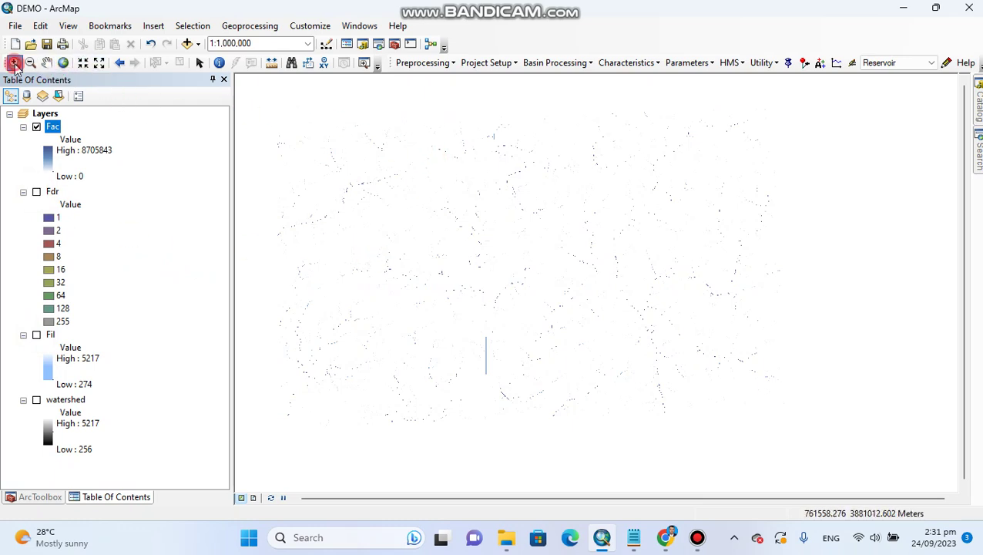
drag(493, 215, 552, 279)
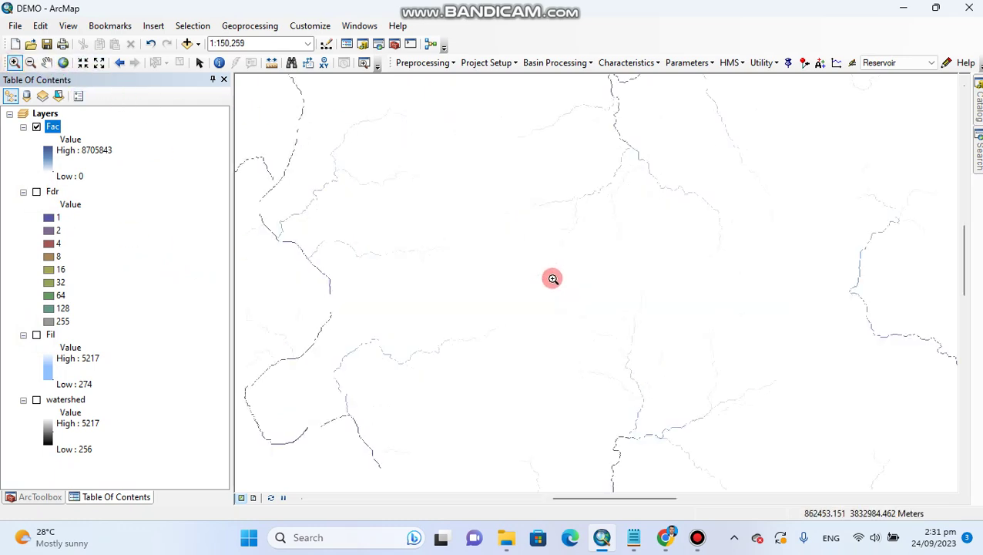
click(46, 63)
drag(662, 183, 612, 239)
drag(595, 180, 560, 230)
drag(513, 180, 629, 296)
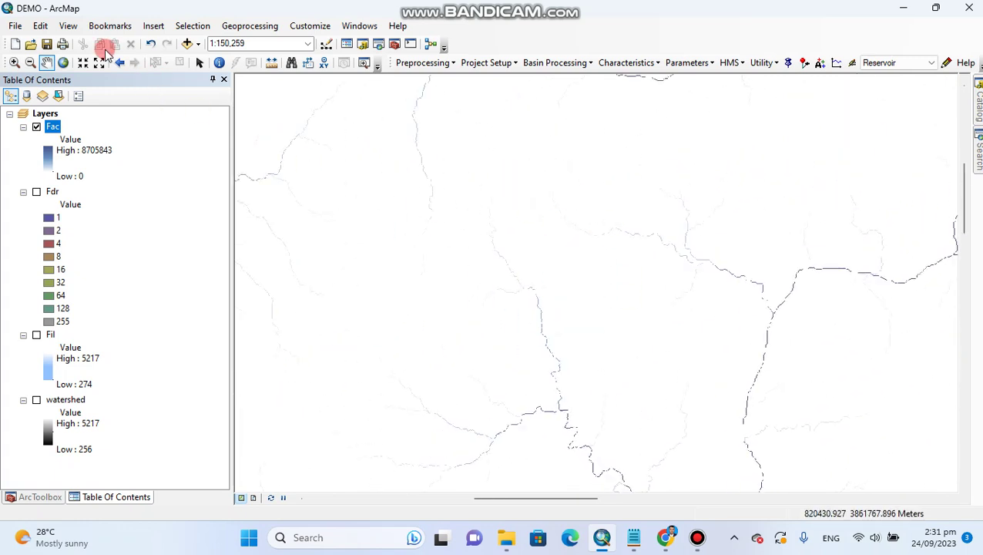
click(63, 63)
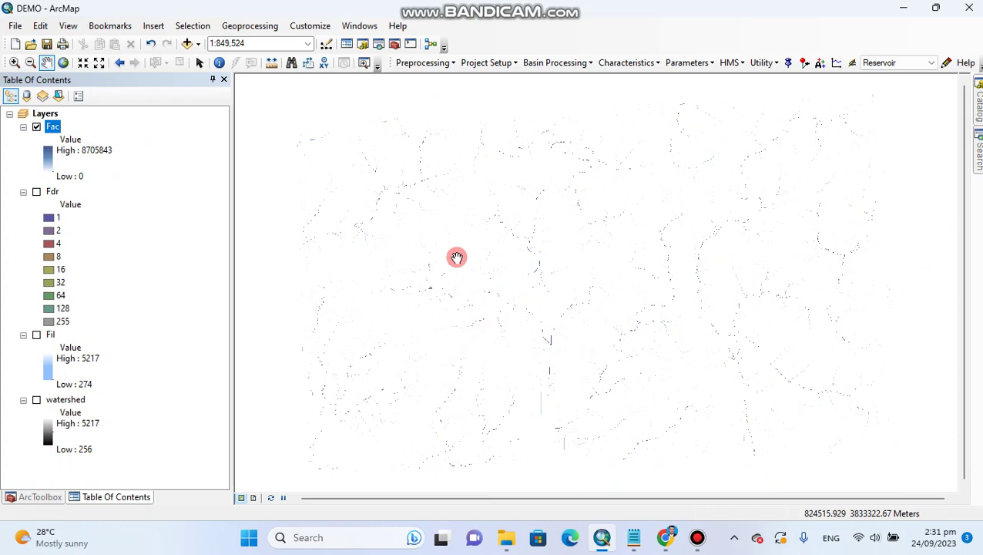
Run Stream Definition on Fac with a stream-defining area of 200 sq km and Str in the Demo\Layers folder as the output grid
click(435, 65)
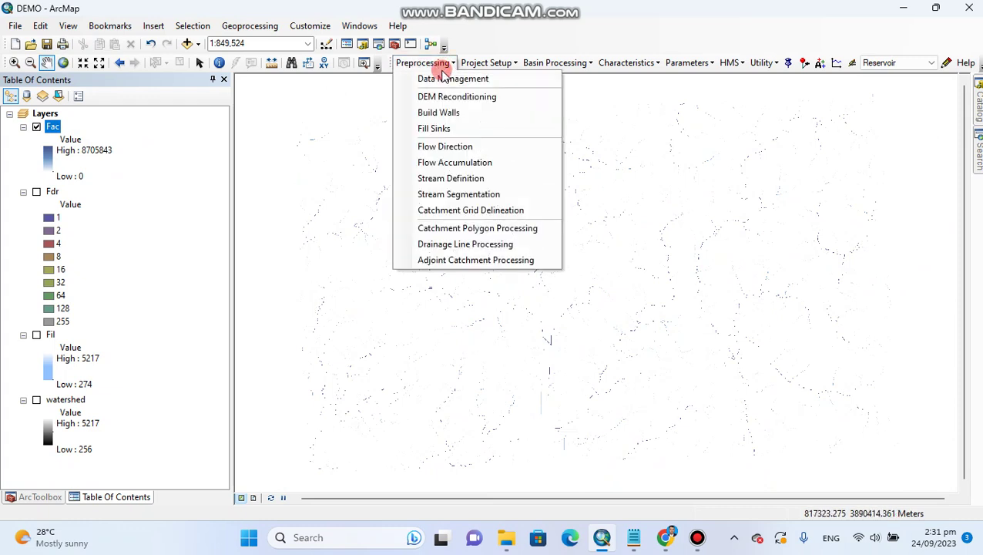
click(460, 179)
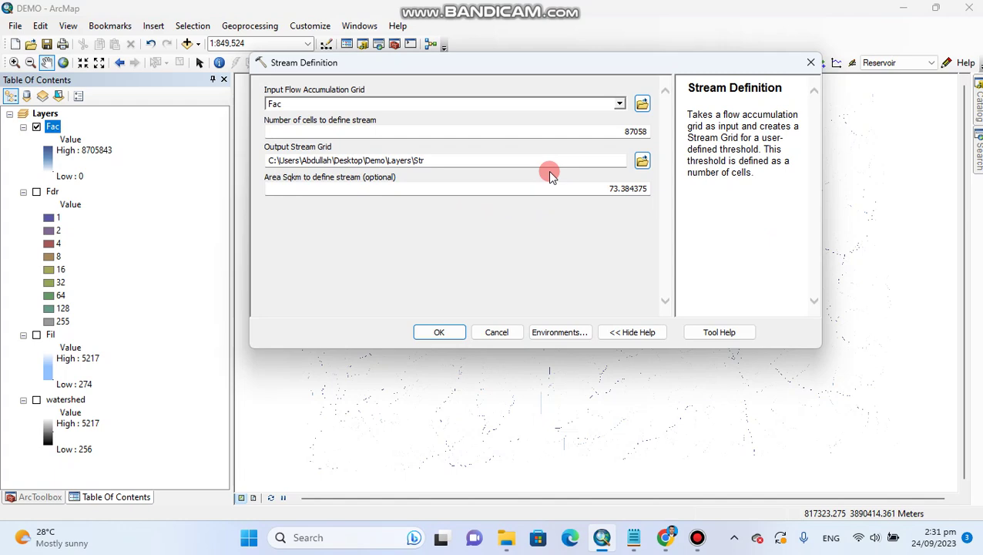
drag(500, 66, 516, 79)
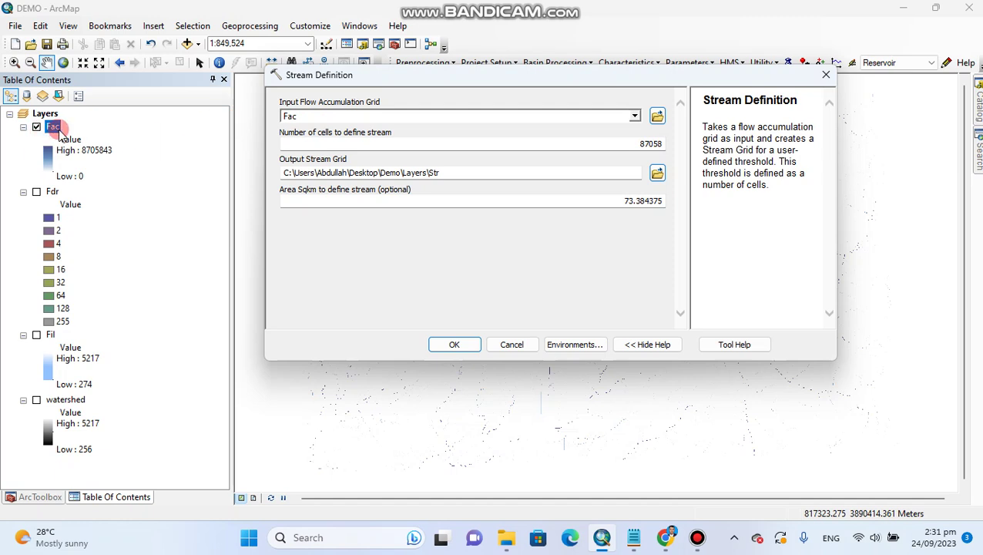
click(321, 116)
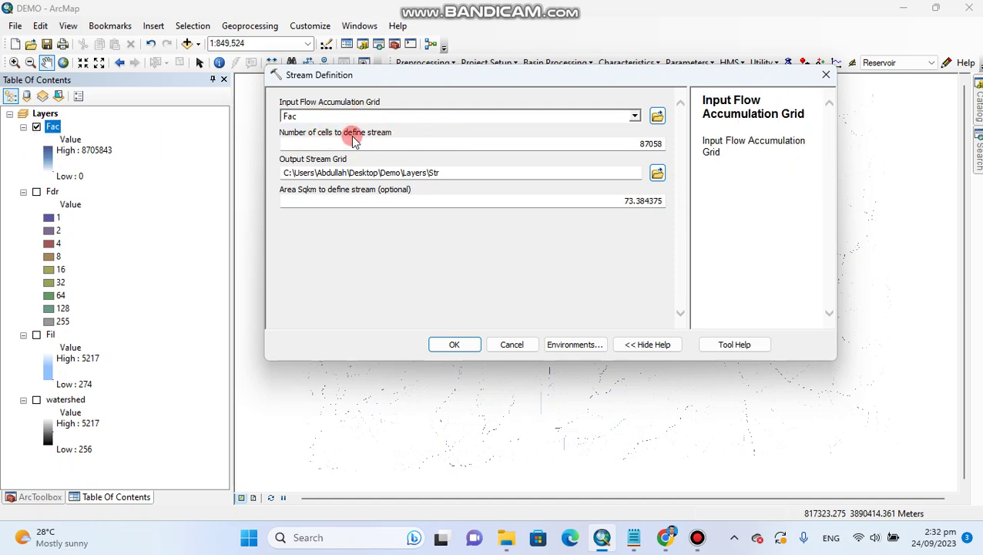
drag(618, 145, 659, 145)
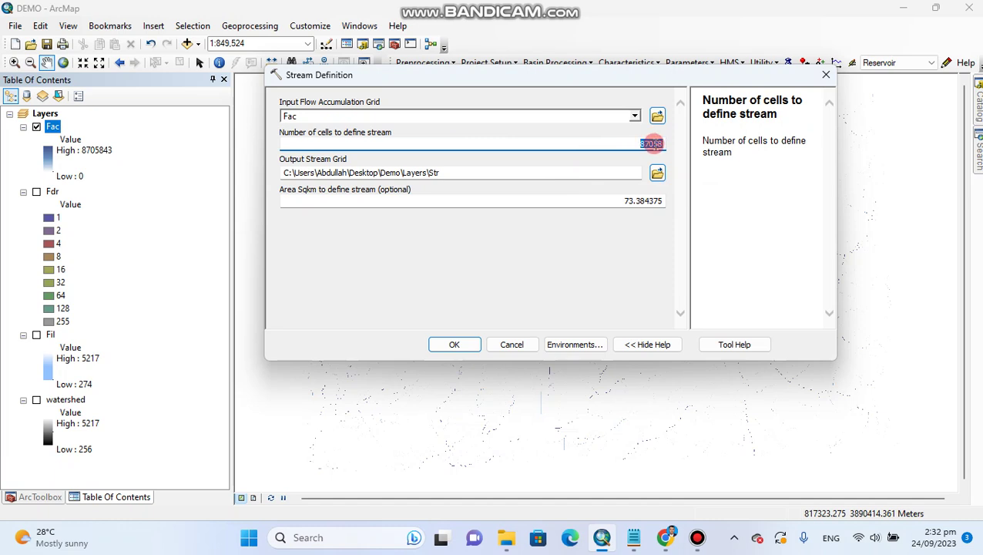
click(282, 194)
click(539, 200)
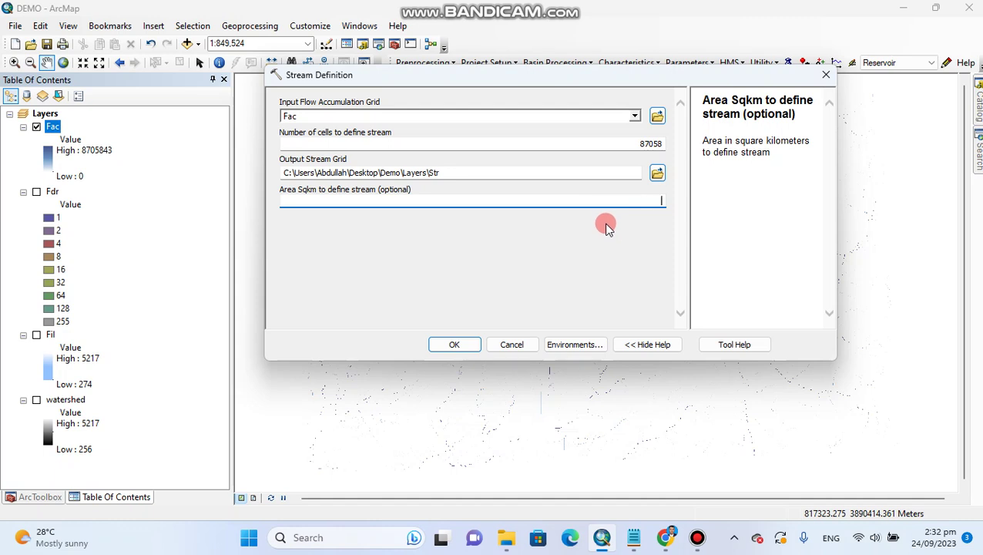
text(200)
click(577, 142)
drag(631, 144, 662, 144)
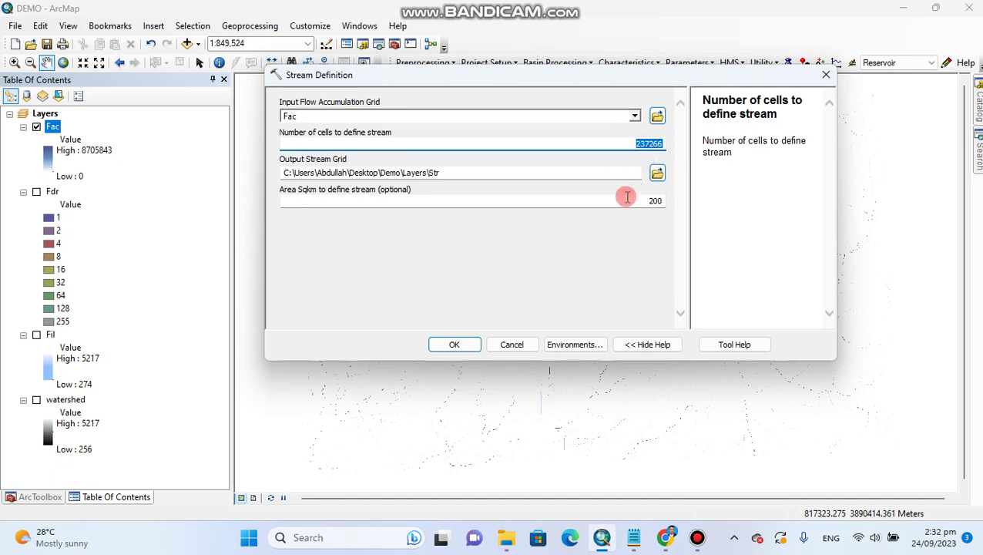
click(590, 131)
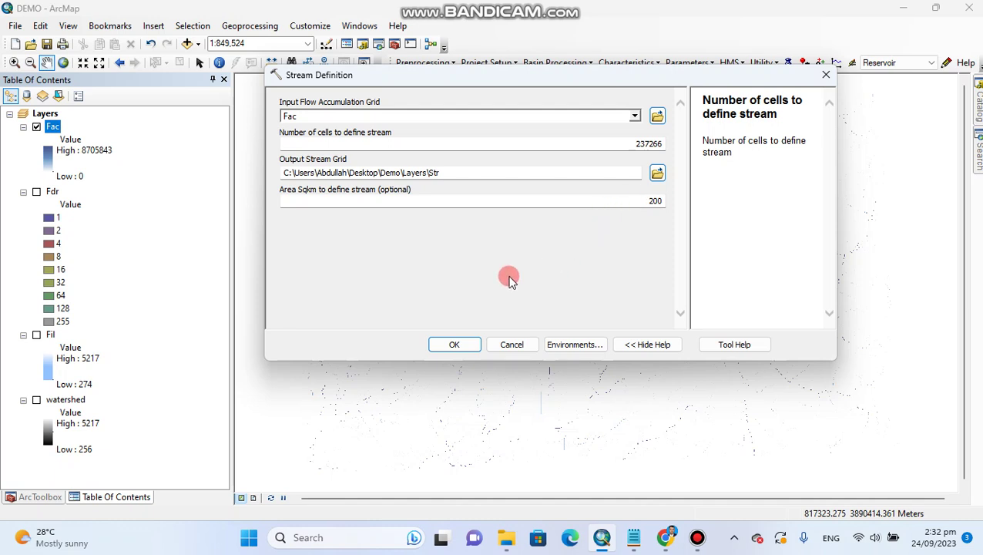
click(455, 345)
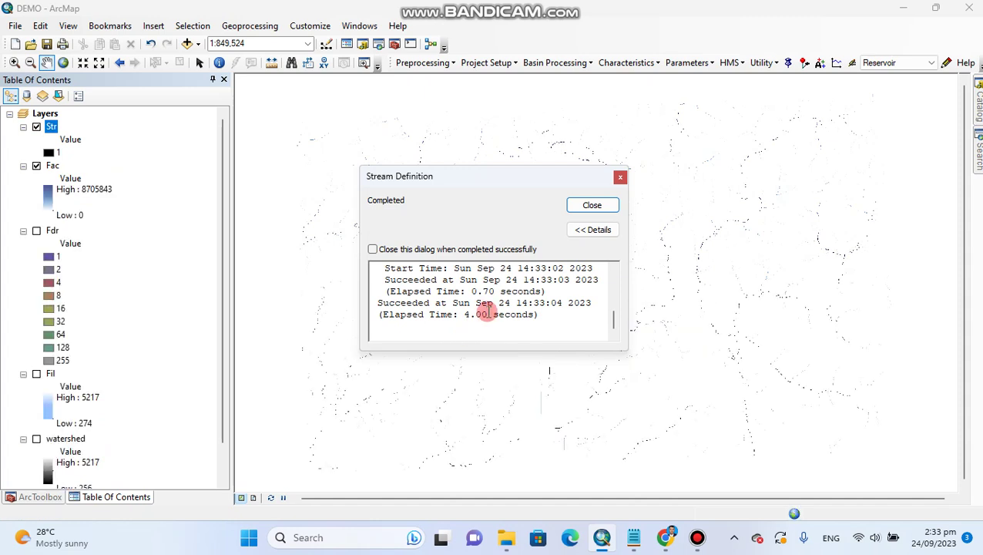
Dismiss the completed Stream Definition report
click(589, 207)
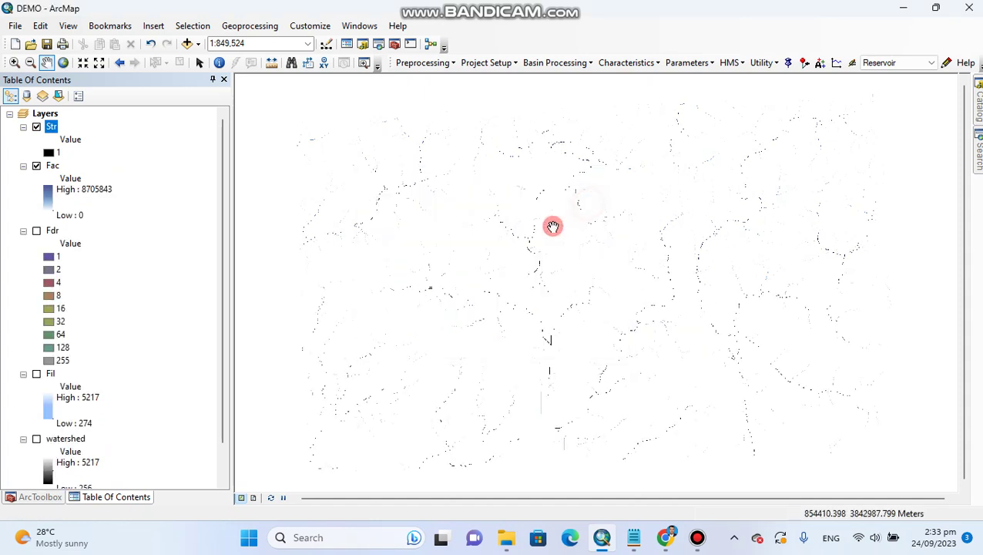
click(449, 67)
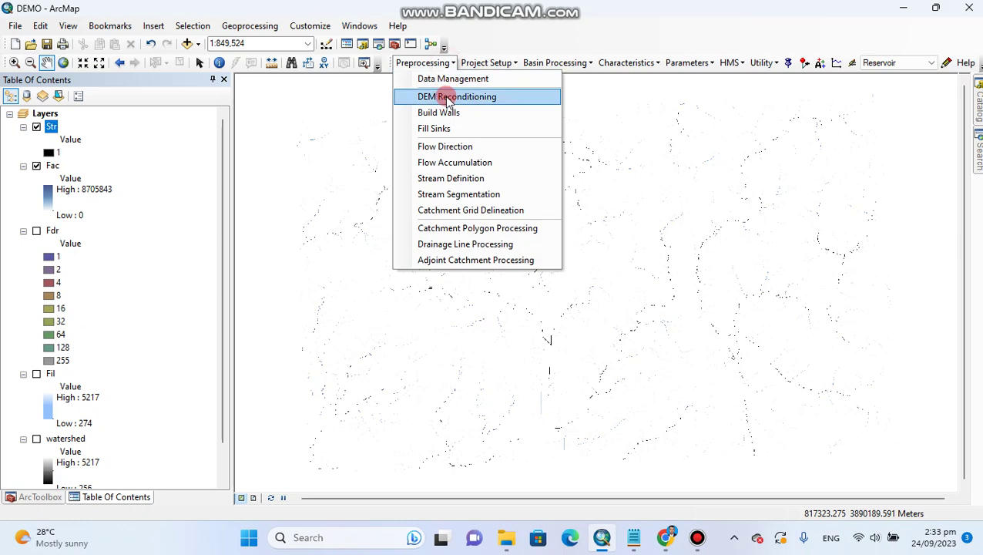
click(459, 195)
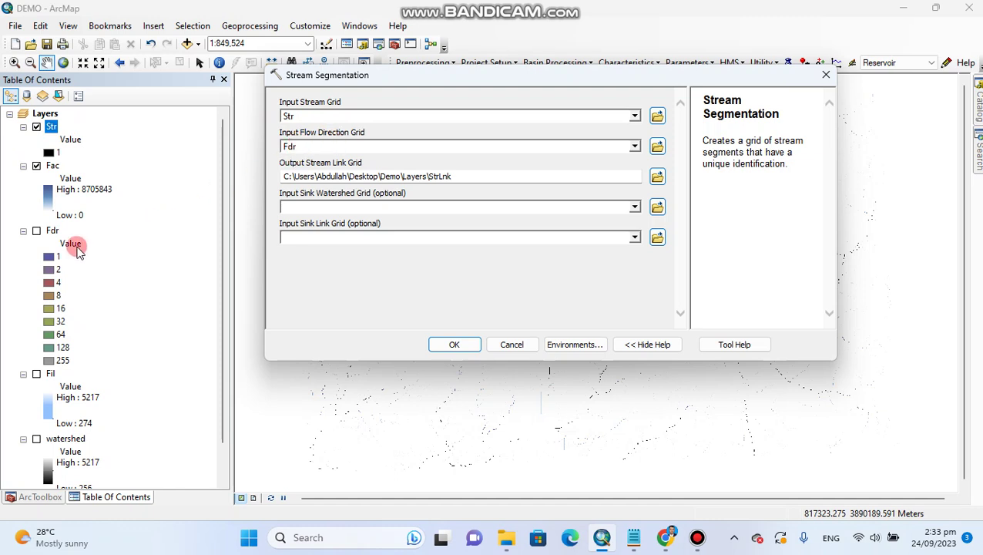
click(35, 233)
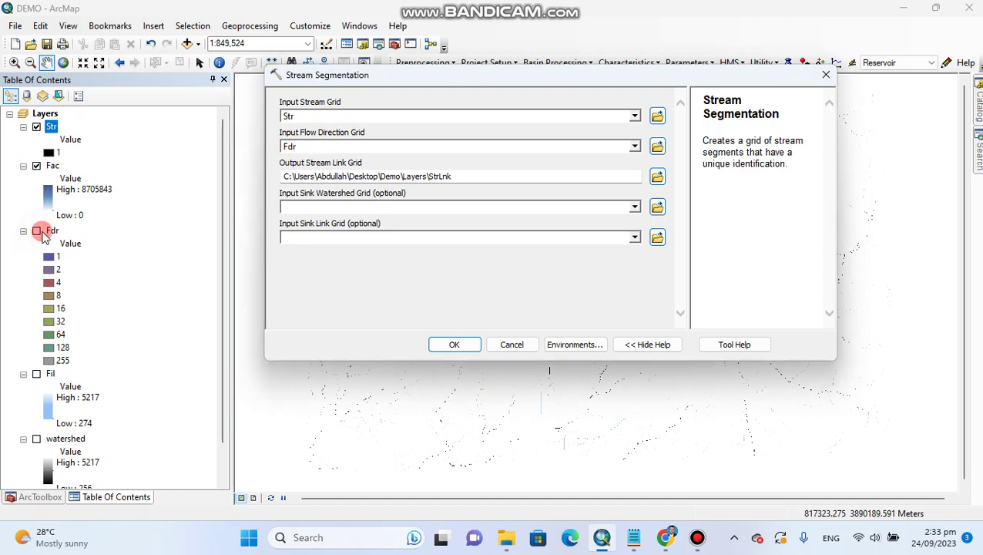
click(506, 344)
Make the Fdr layer visible on the map and start the Stream Segmentation tool
click(36, 232)
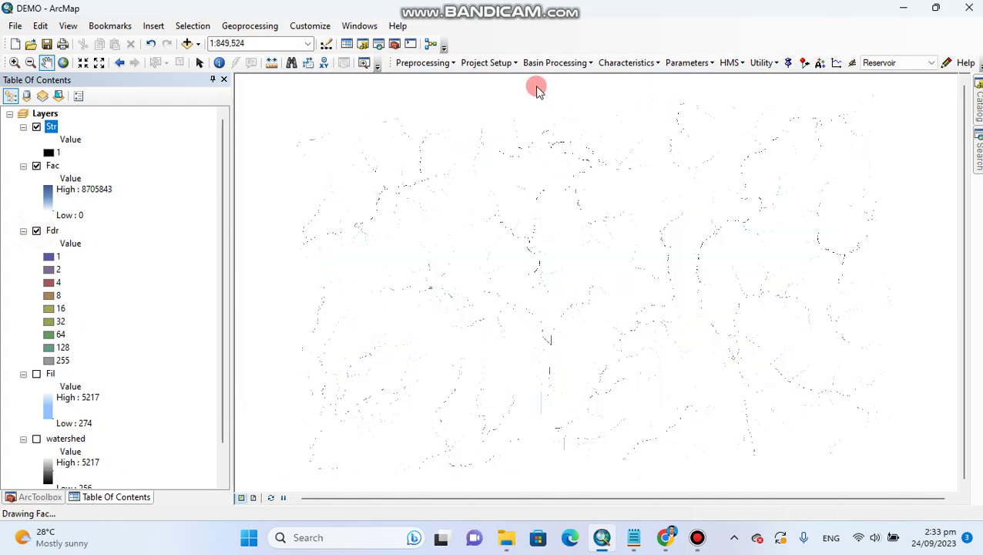
click(452, 65)
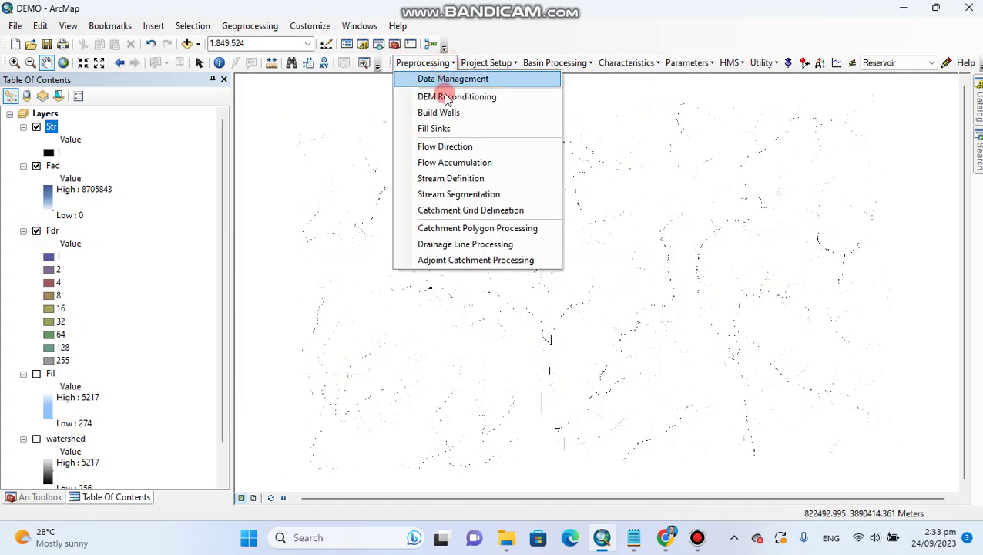
click(455, 196)
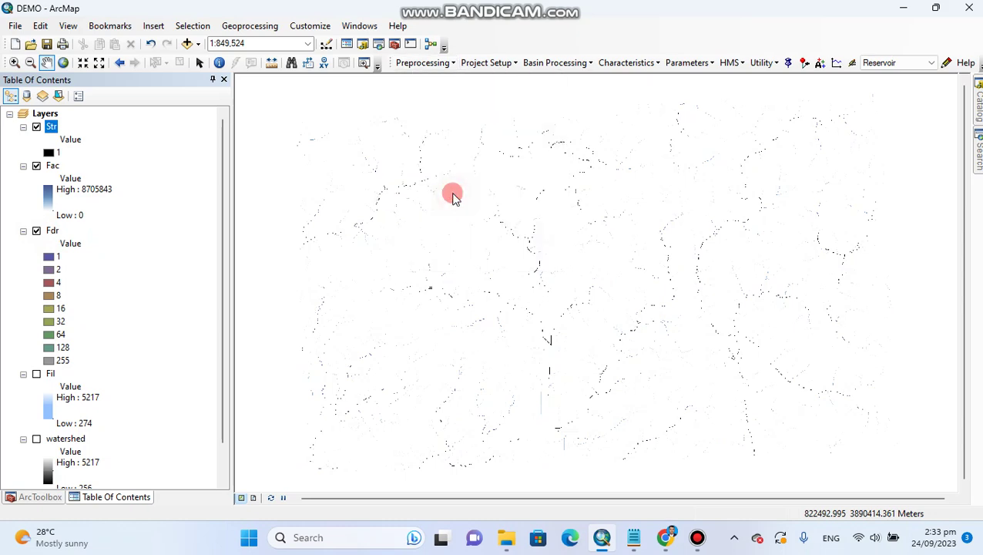